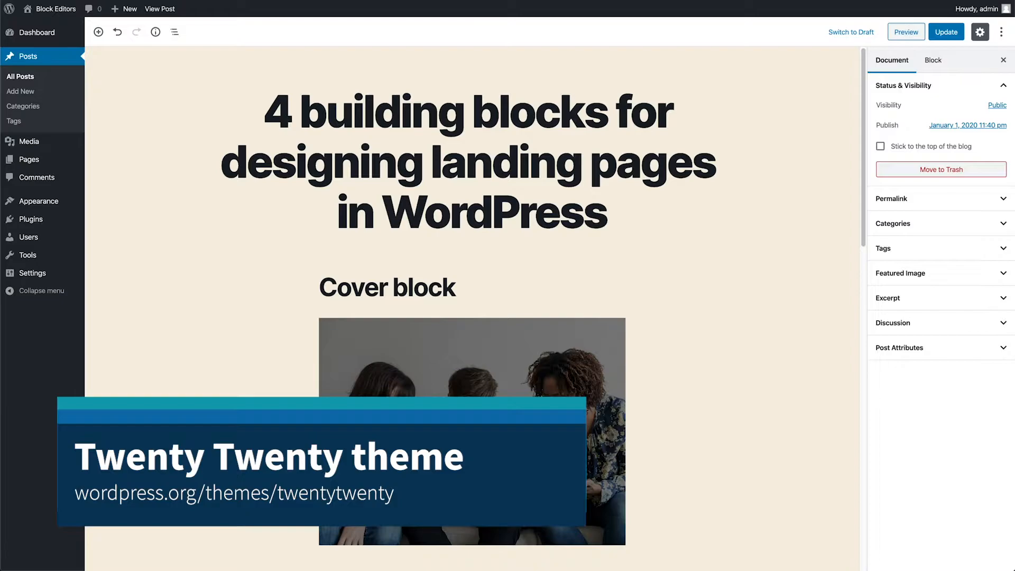
# Step: Review the post's title and its cover, heading, paragraph and button sections, including the settings of the Cover block and its heading
pyautogui.click(507, 215)
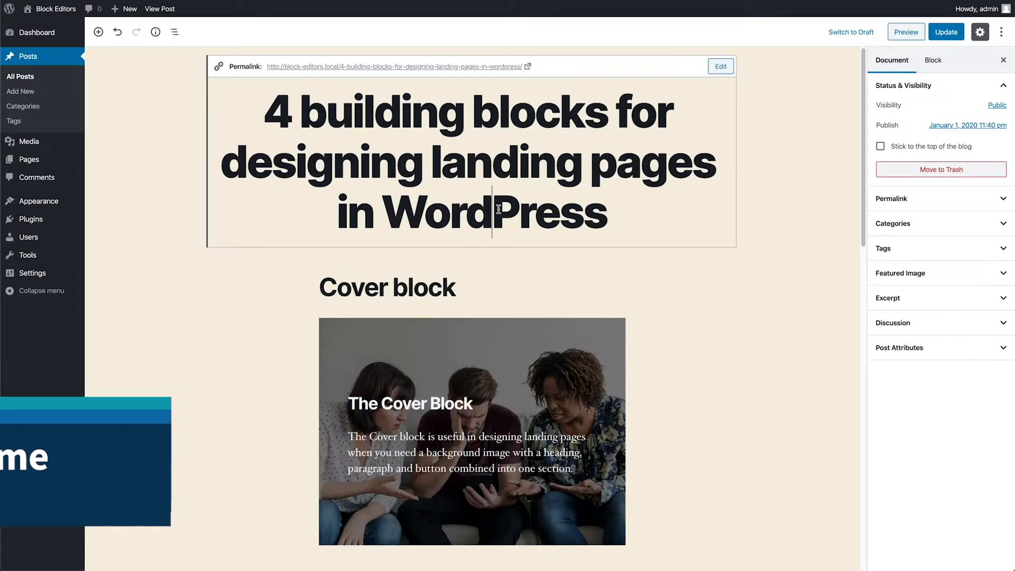
pyautogui.click(440, 280)
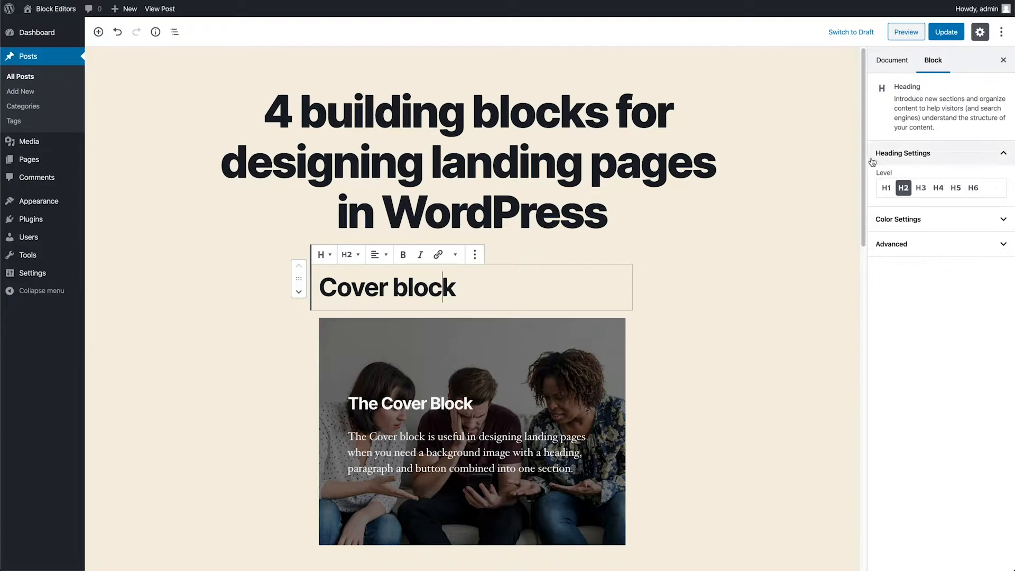
pyautogui.moveTo(863, 160); pyautogui.dragTo(856, 320)
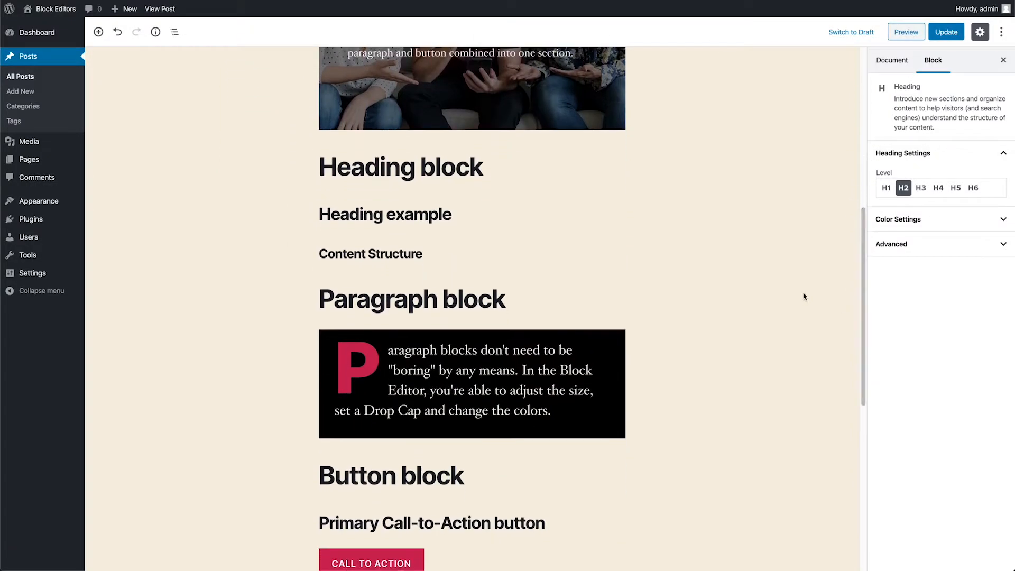
pyautogui.click(491, 172)
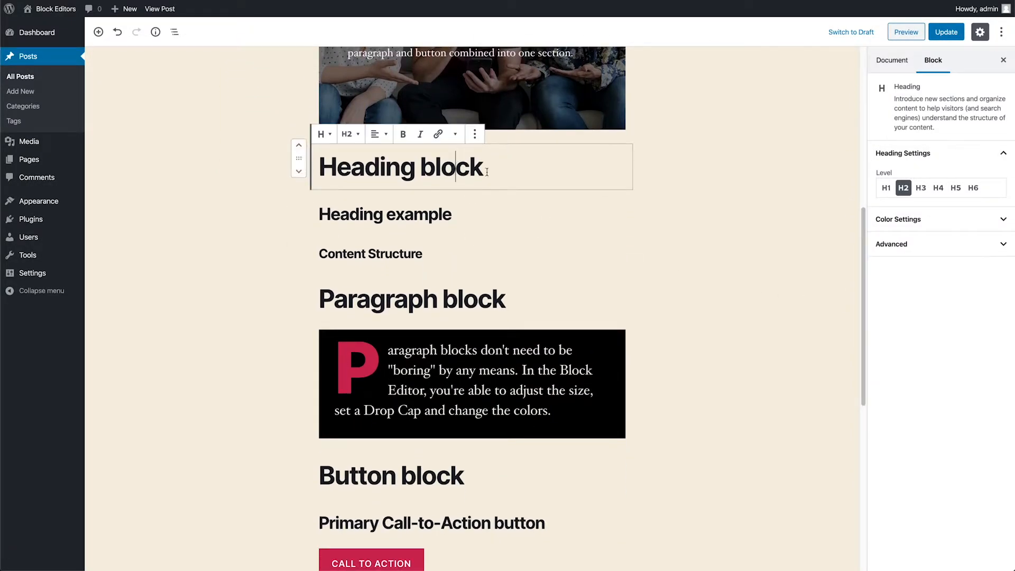
pyautogui.click(492, 299)
pyautogui.moveTo(865, 255); pyautogui.dragTo(853, 365)
pyautogui.click(417, 186)
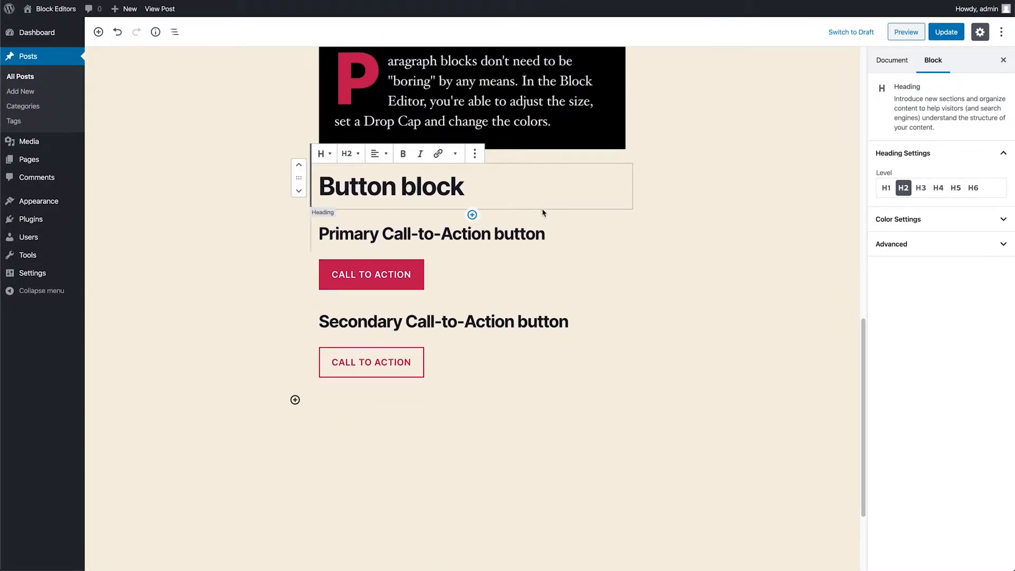
pyautogui.scroll(5, 542, 208)
pyautogui.scroll(7, 541, 208)
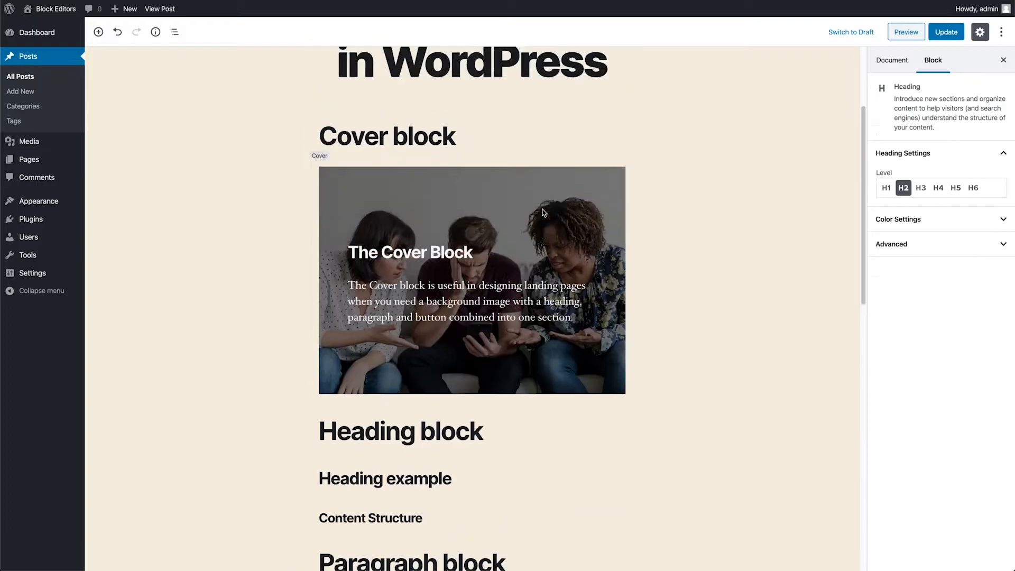
pyautogui.scroll(-1, 520, 261)
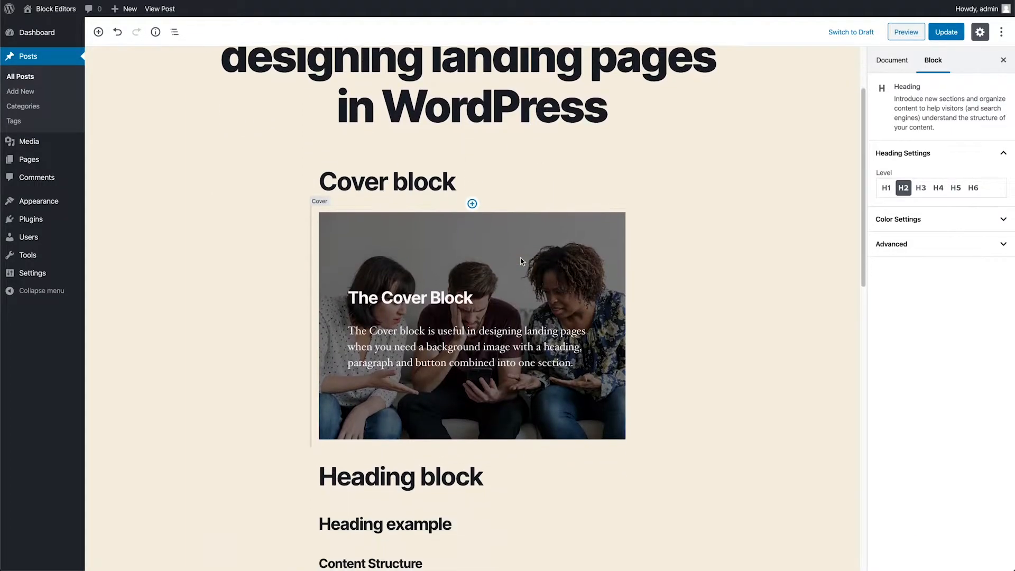
pyautogui.click(511, 227)
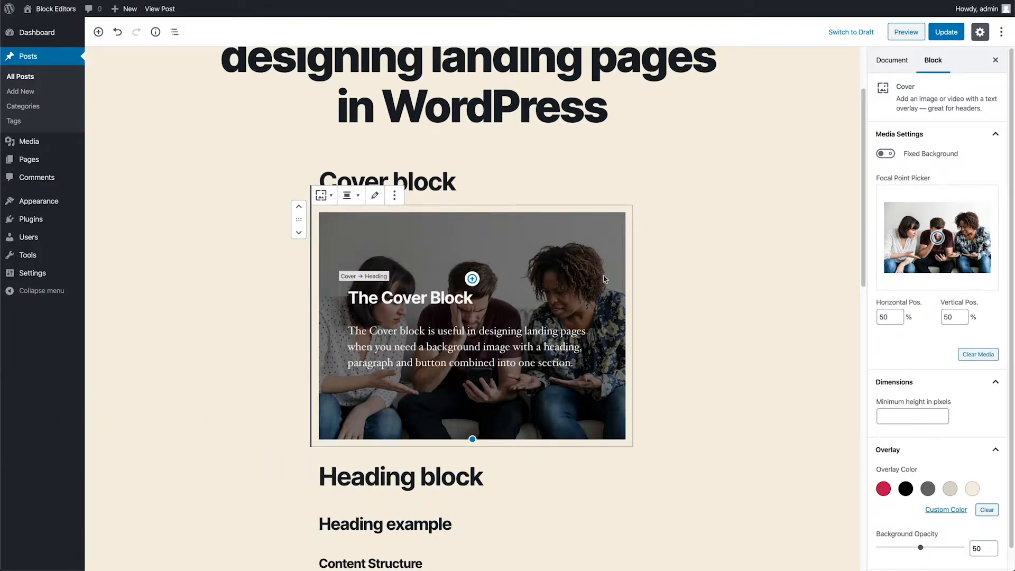
pyautogui.click(425, 301)
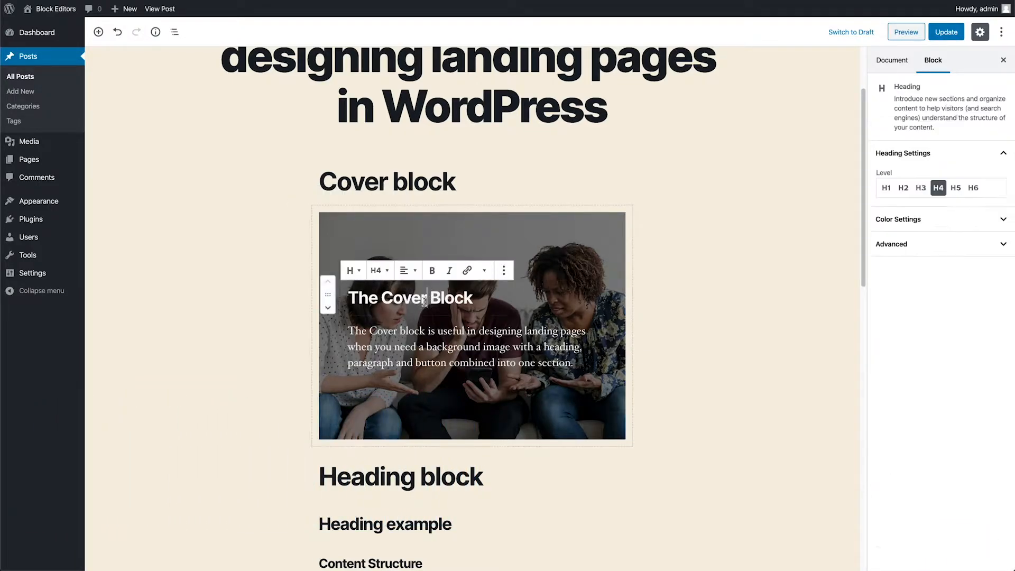
# Step: Insert a Button block below the paragraph inside the Cover block
pyautogui.click(476, 334)
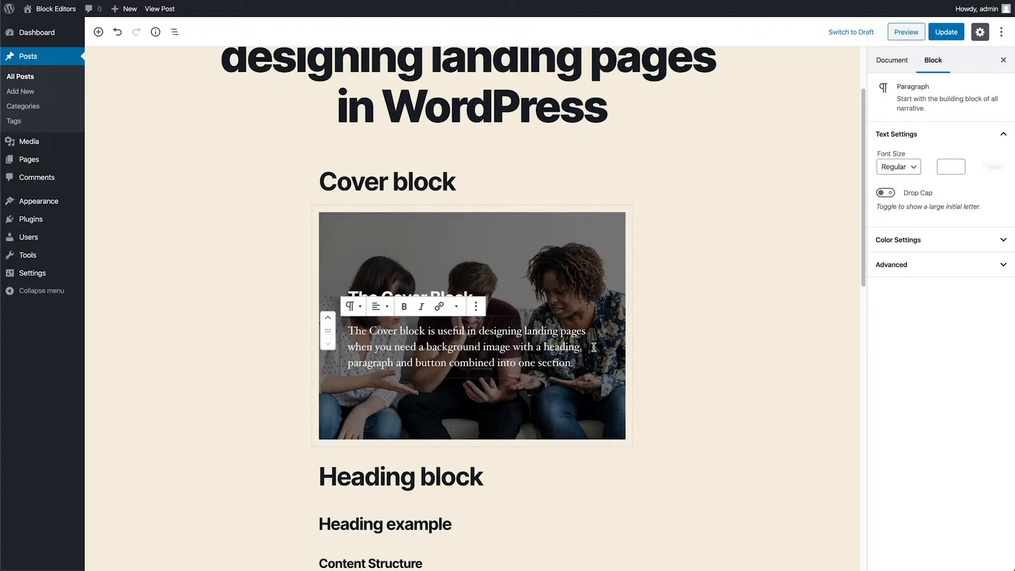
pyautogui.press('Return')
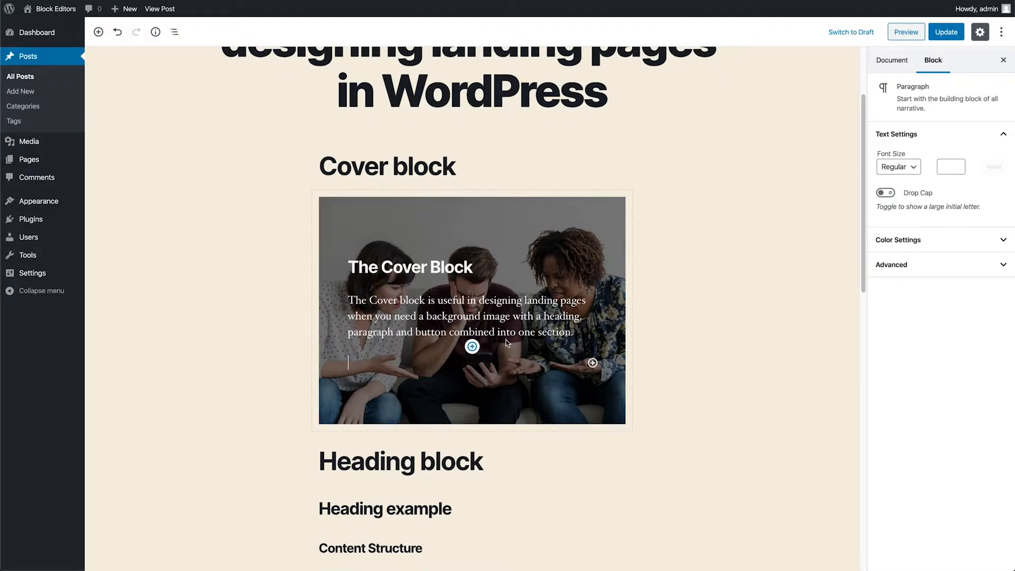
pyautogui.write('/but')
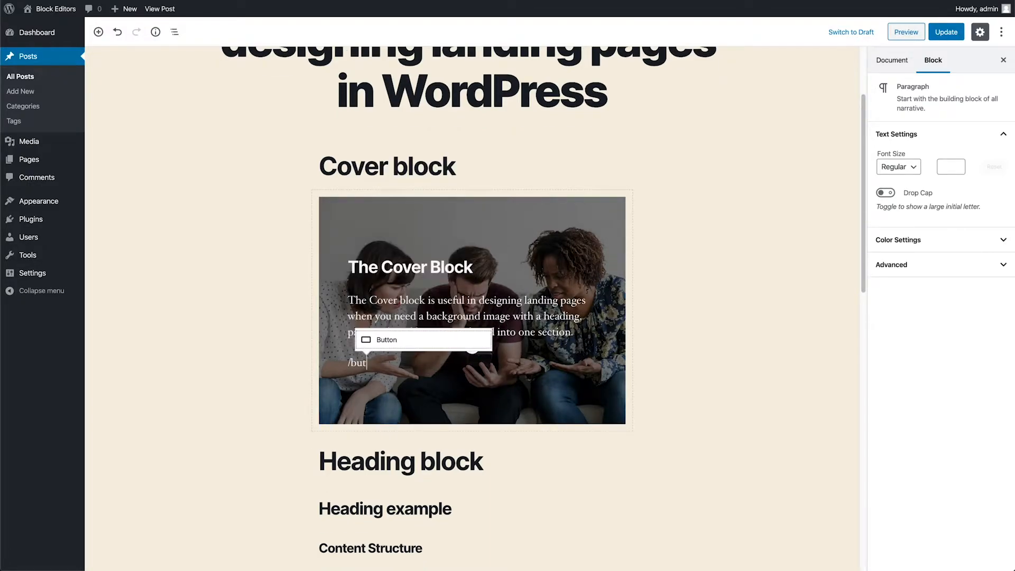
pyautogui.press('BackSpace')
pyautogui.press('BackSpace')
pyautogui.press('BackSpace')
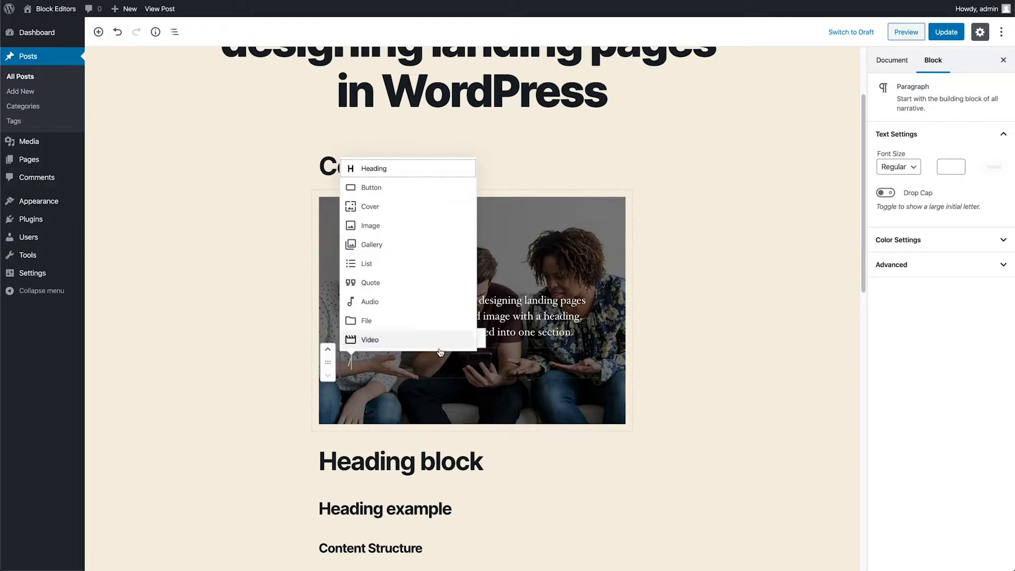
pyautogui.write('bu')
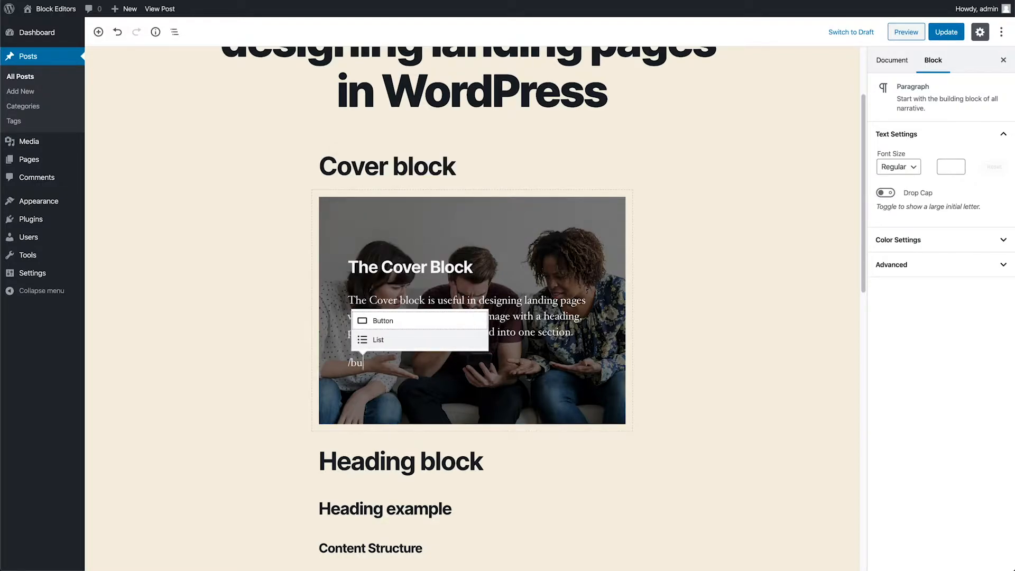
pyautogui.press('Return')
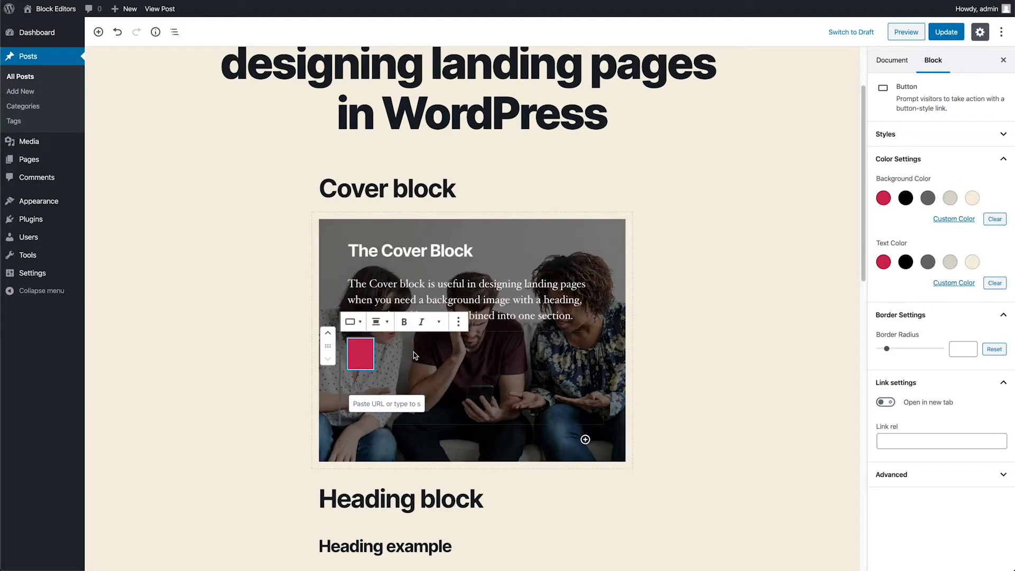
# Step: Label the cover's new button "CLICK ME" and set its link to "#"
pyautogui.write('CLICK ')
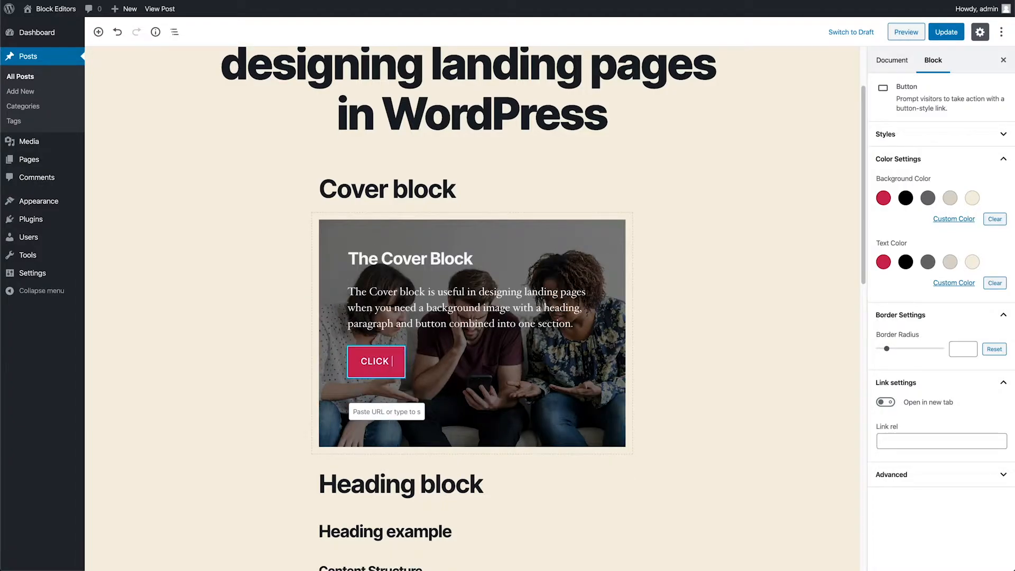
pyautogui.write('ME')
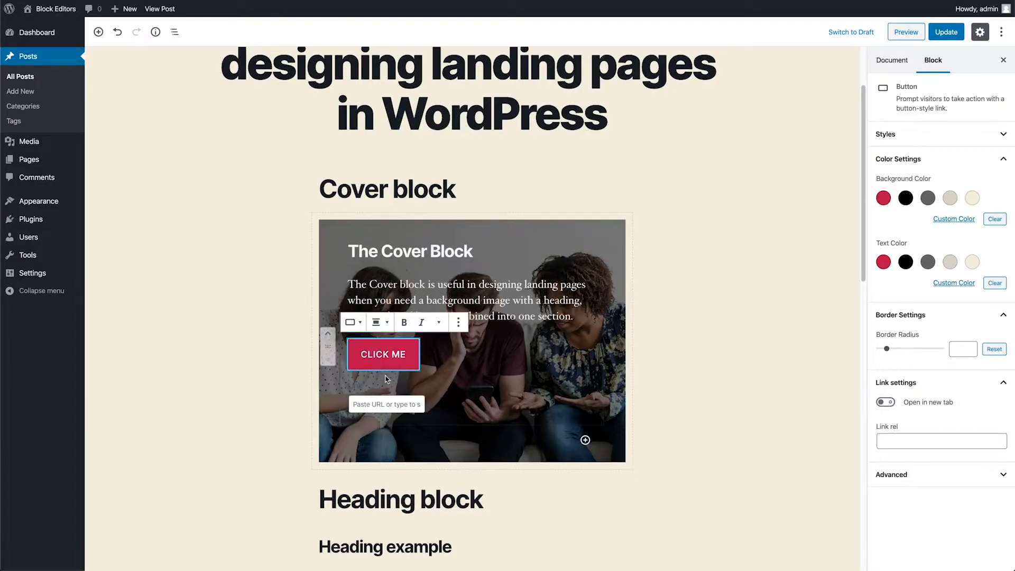
pyautogui.click(390, 403)
pyautogui.write('#')
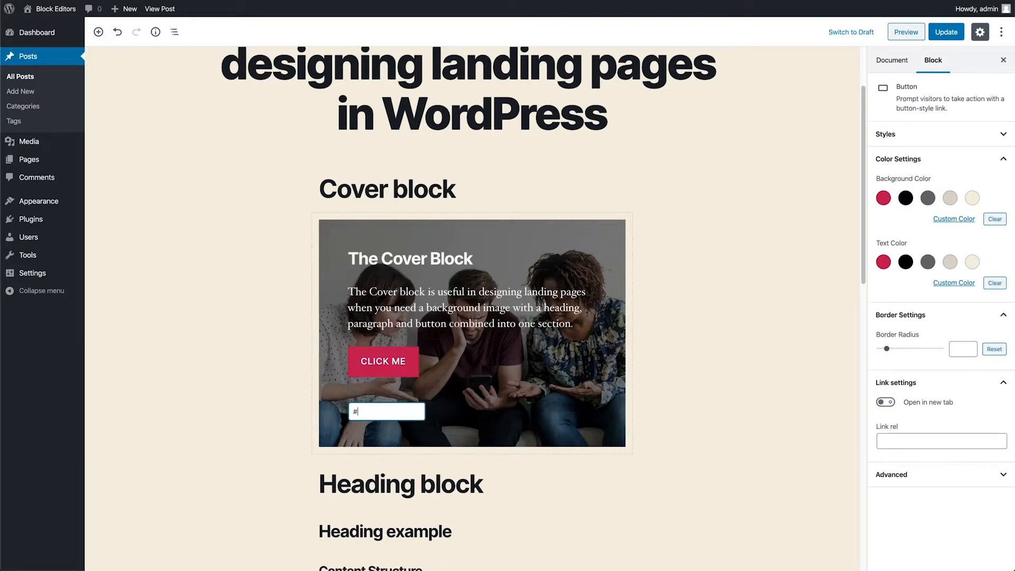
pyautogui.click(289, 398)
pyautogui.scroll(-2, 679, 334)
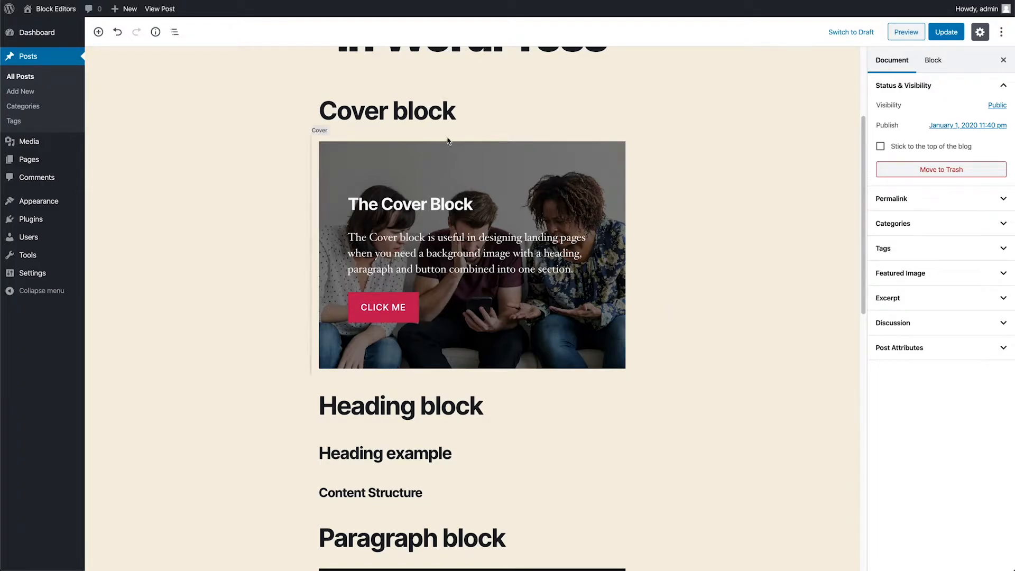
# Step: Try the Cover block at wide width, and set its alignment to full width
pyautogui.click(318, 134)
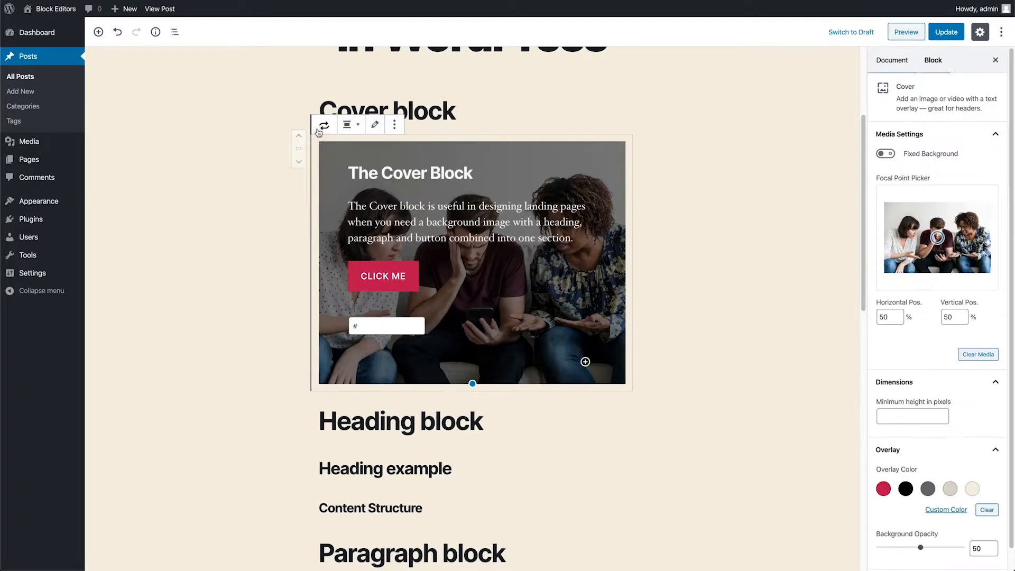
pyautogui.click(354, 125)
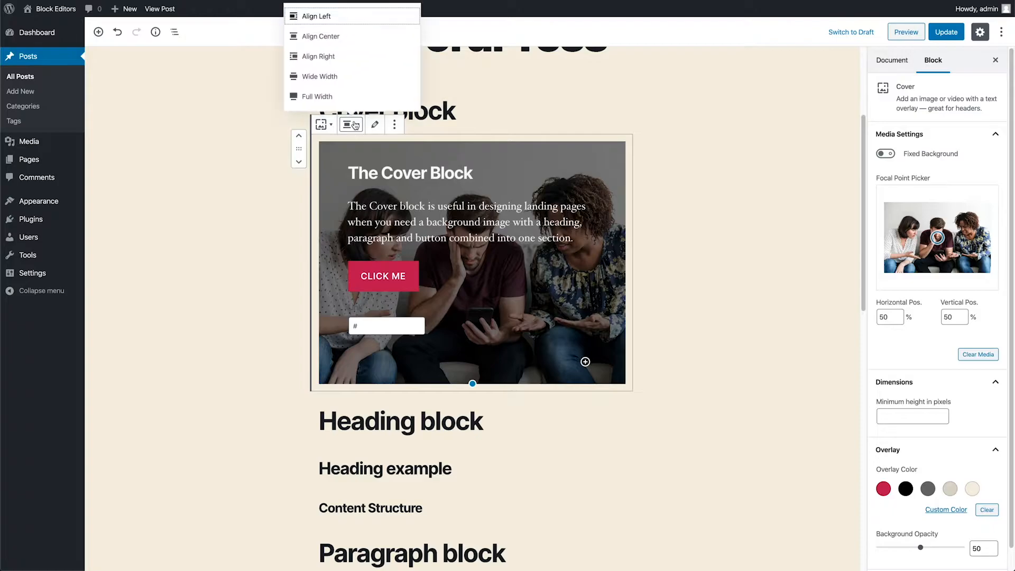
pyautogui.click(333, 78)
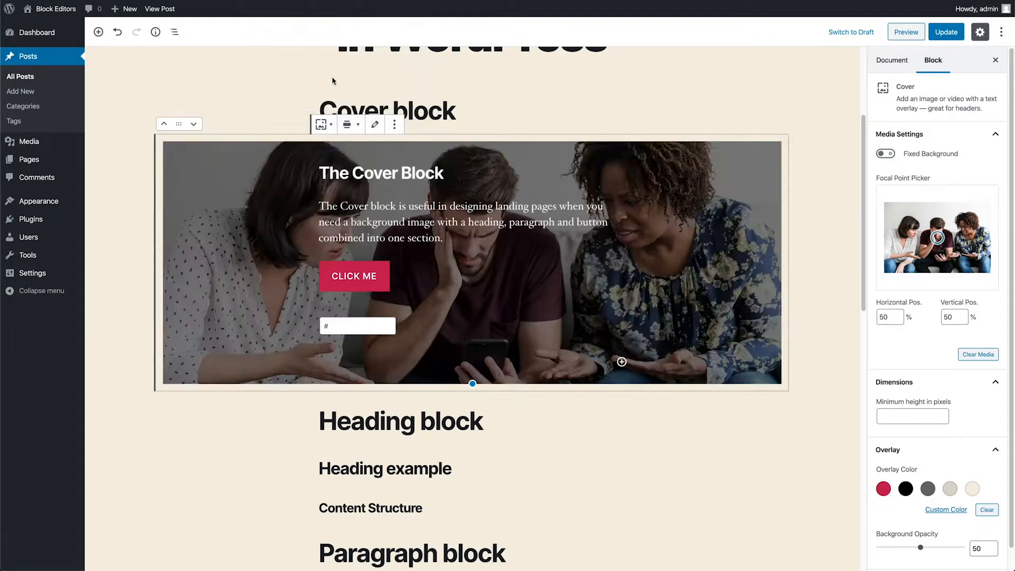
pyautogui.click(350, 125)
pyautogui.click(331, 96)
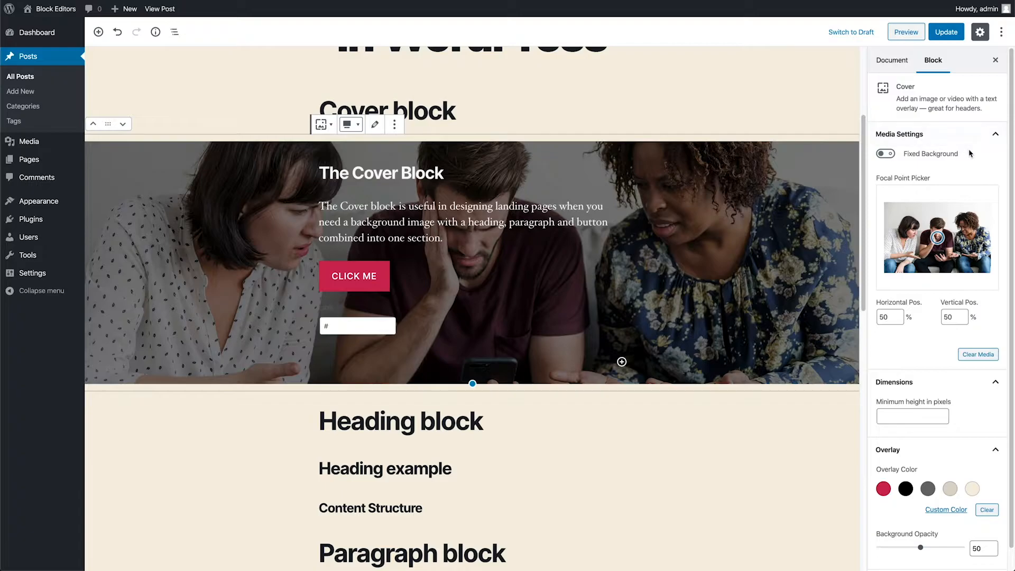
# Step: Enable the fixed background on the Cover block and check how the image behaves while the page moves
pyautogui.click(889, 154)
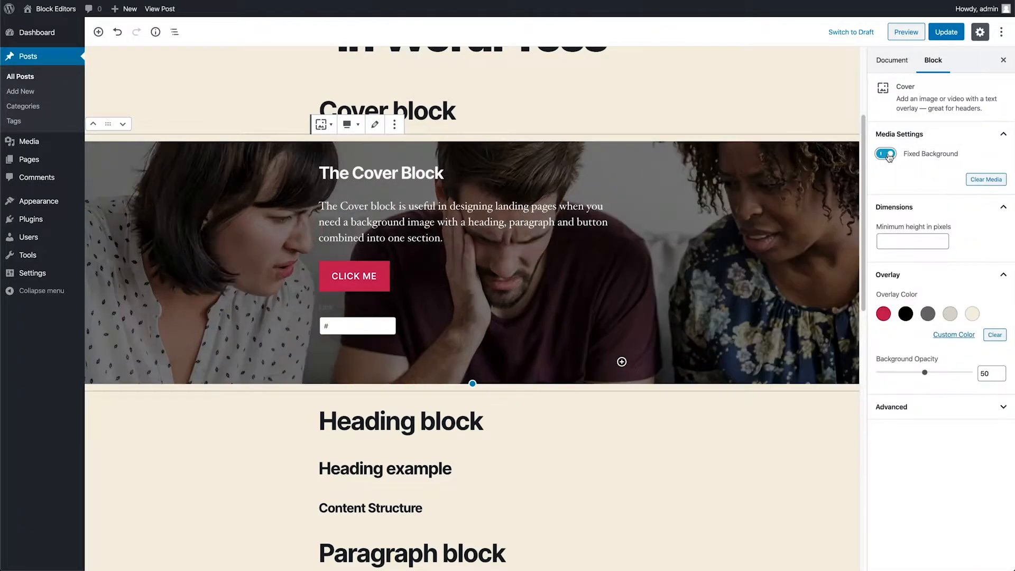
pyautogui.scroll(-3, 767, 206)
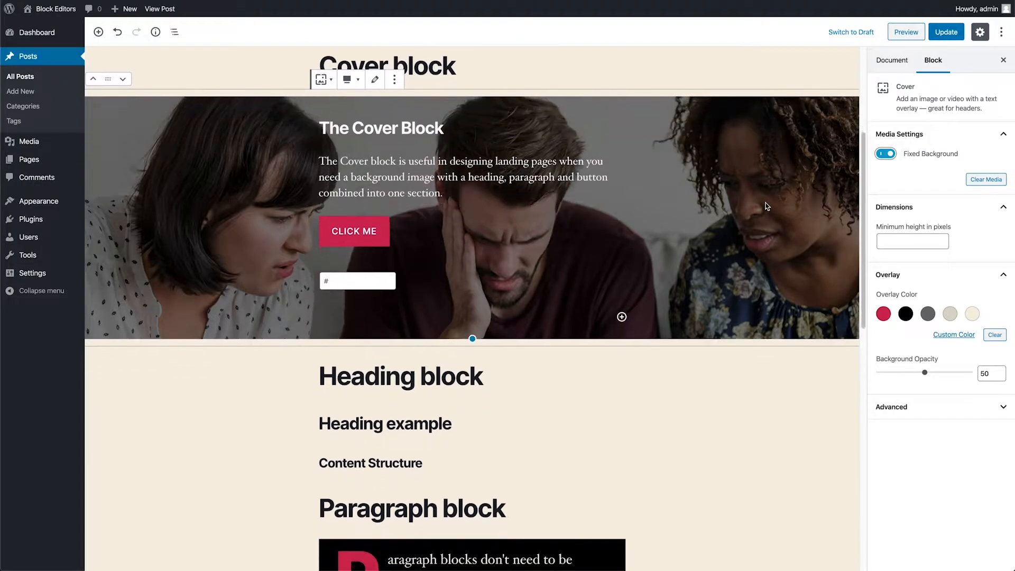
pyautogui.scroll(4, 767, 206)
pyautogui.scroll(2, 767, 206)
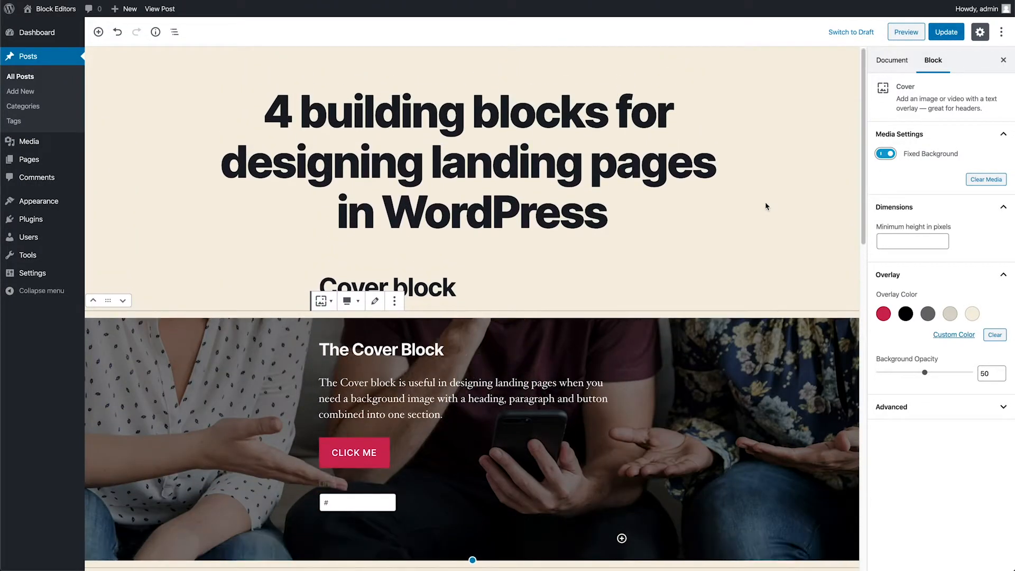
pyautogui.scroll(-3, 767, 206)
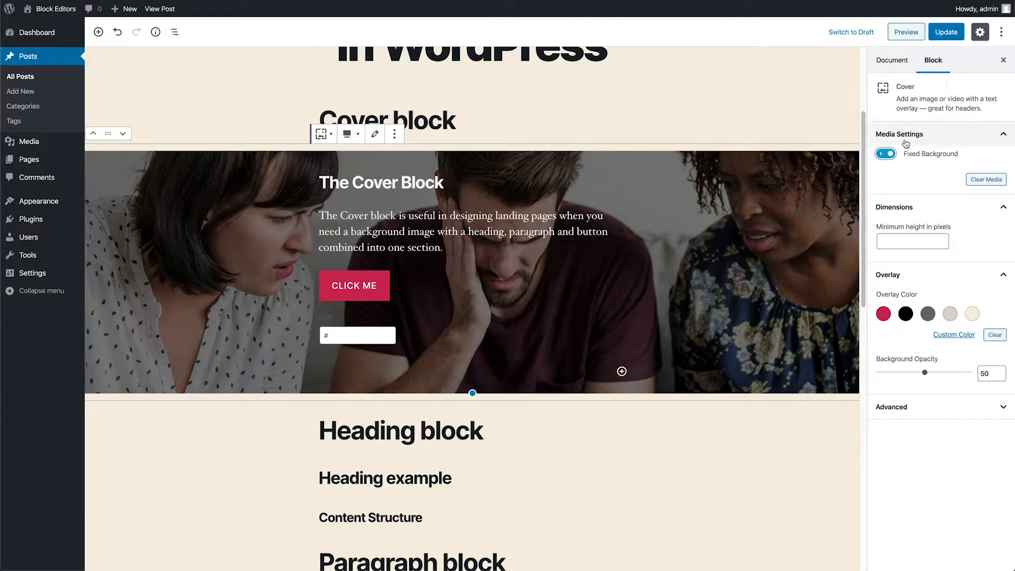
pyautogui.click(886, 155)
pyautogui.click(890, 156)
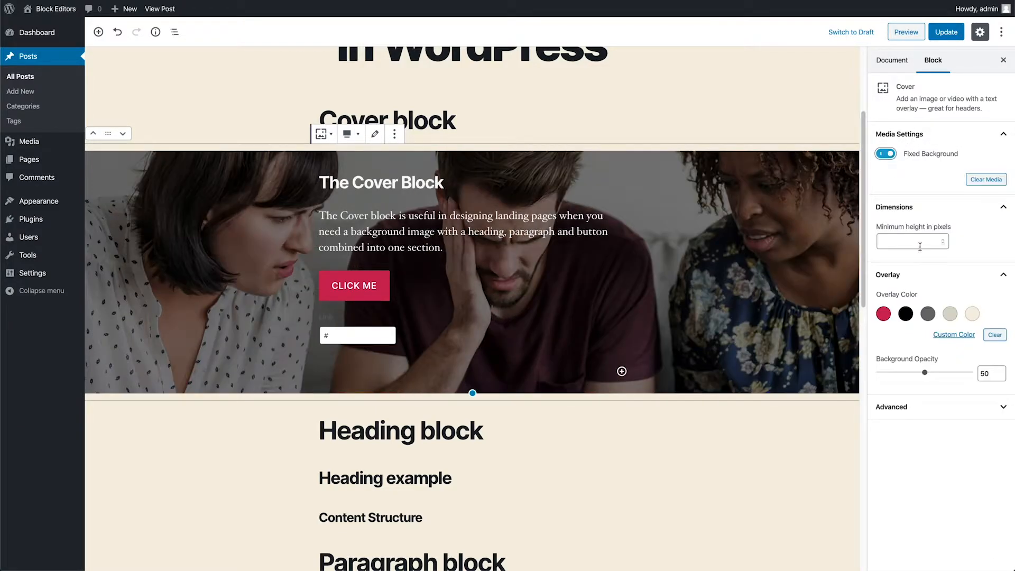
# Step: Try a minimum height of 600 pixels on the Cover block and clear the value again
pyautogui.click(919, 242)
pyautogui.write('600')
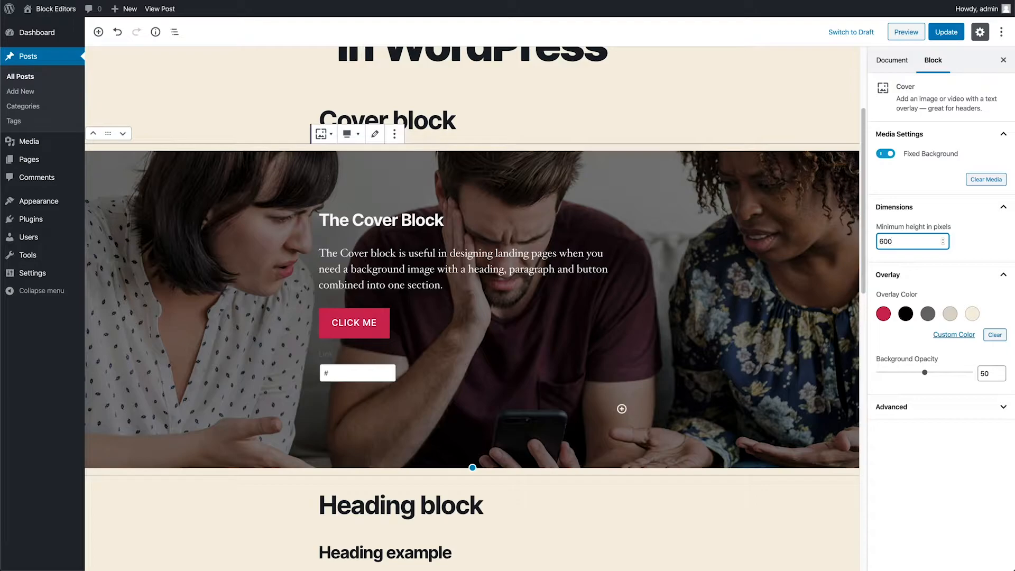
pyautogui.scroll(-3, 688, 258)
pyautogui.scroll(2, 688, 258)
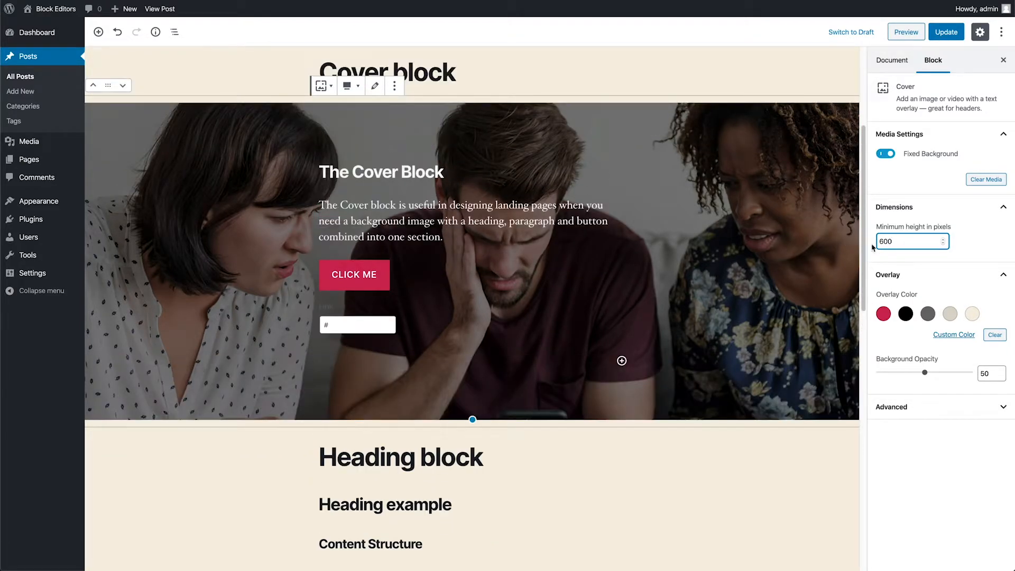
pyautogui.doubleClick(919, 240)
pyautogui.press('BackSpace')
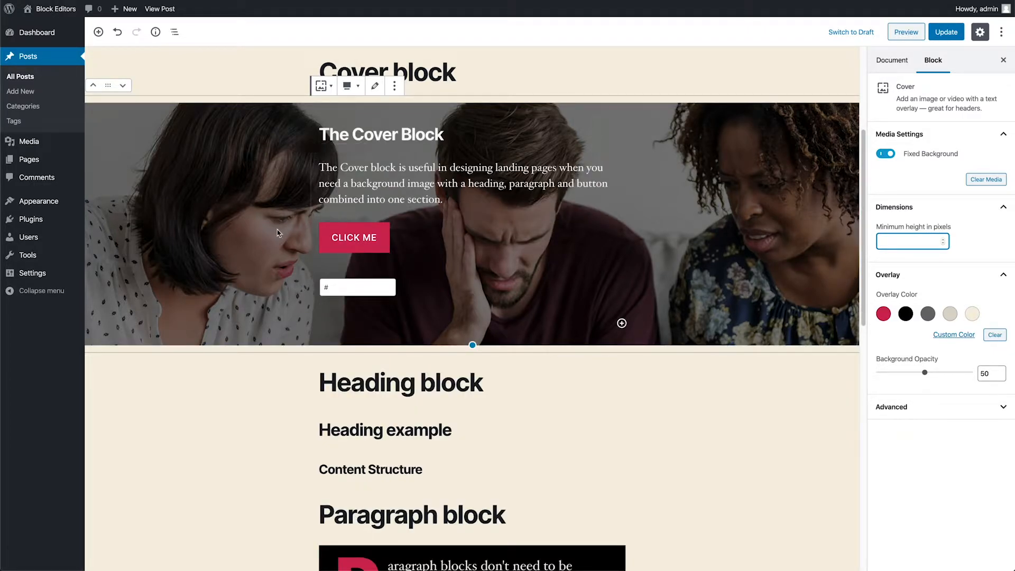
# Step: Try the crimson, black, dark gray and cream preset overlay colors on the Cover block
pyautogui.click(883, 314)
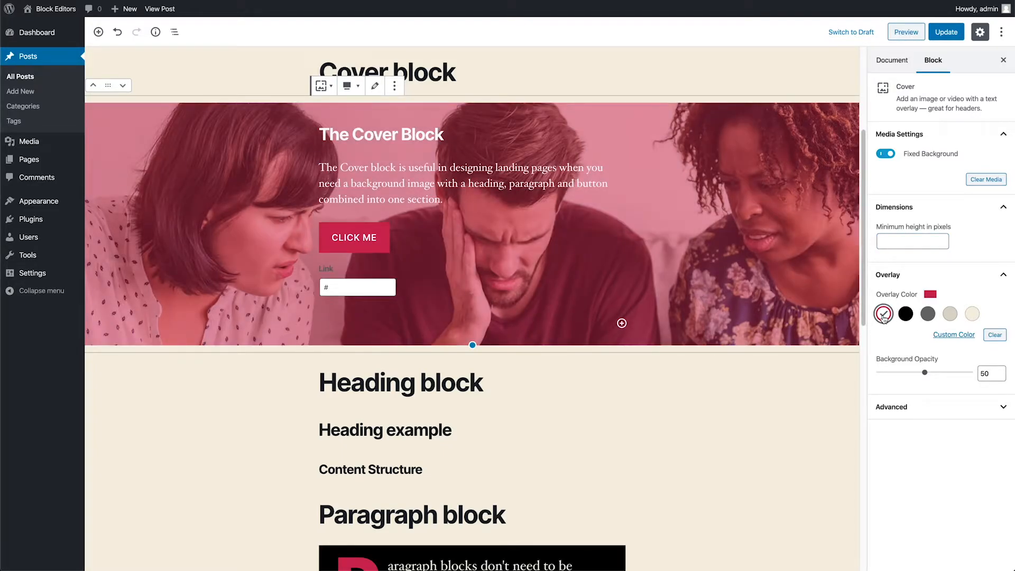
pyautogui.click(905, 314)
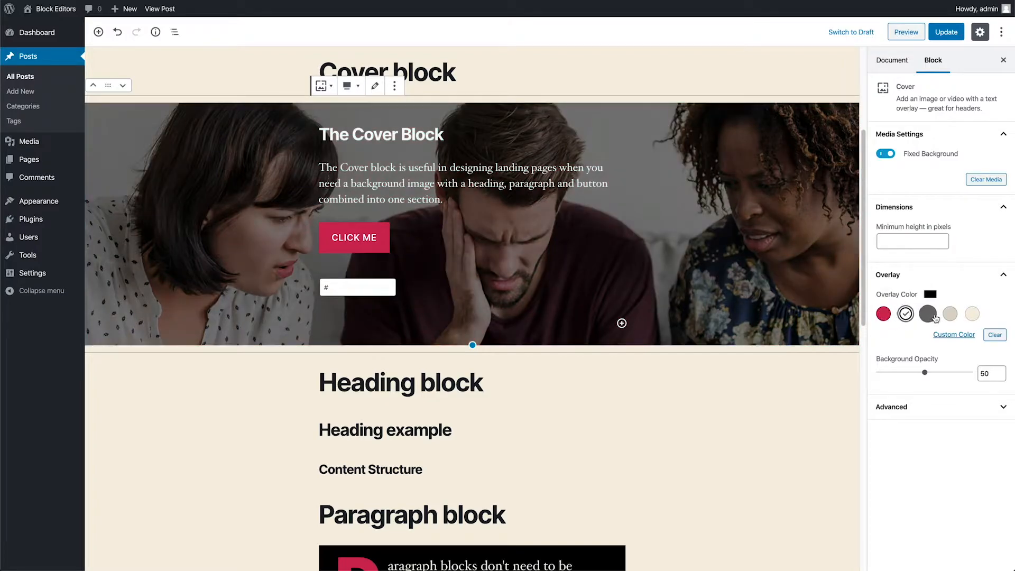
pyautogui.click(928, 314)
pyautogui.click(972, 314)
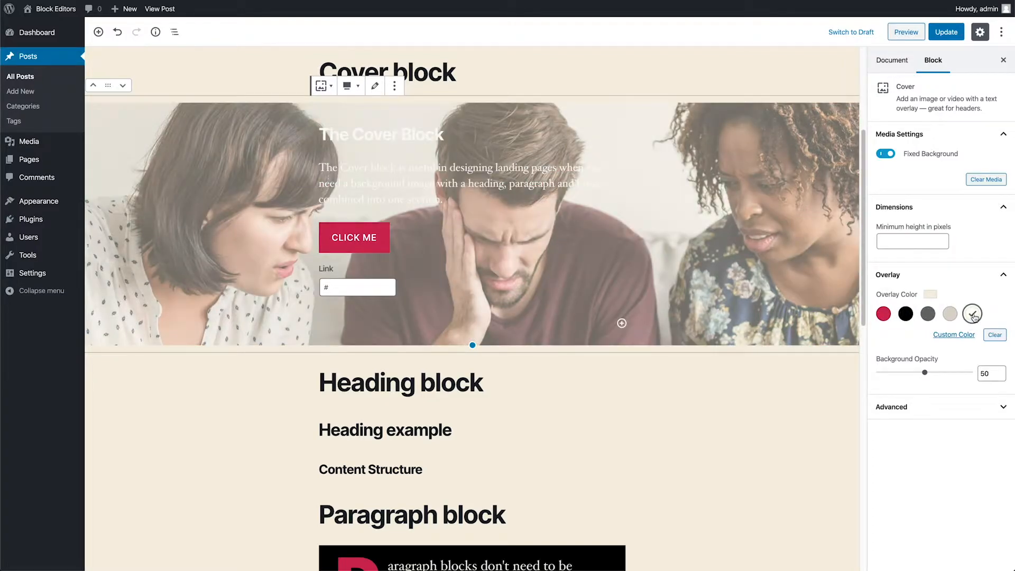
# Step: Give the Cover block's overlay a custom amber color, #ffb700
pyautogui.click(955, 334)
pyautogui.moveTo(900, 386); pyautogui.dragTo(982, 336)
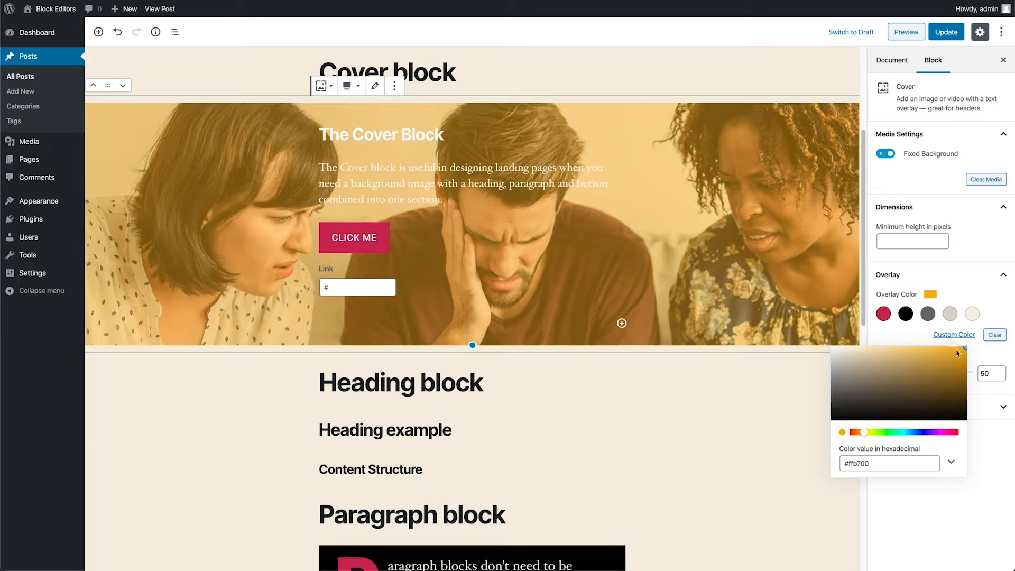
# Step: Set the Cover block's background opacity to 60 and resize the block to a minimum height of about 496 pixels
pyautogui.click(989, 294)
pyautogui.moveTo(925, 373)
pyautogui.mouseDown()
pyautogui.moveTo(949, 375)
pyautogui.moveTo(881, 370)
pyautogui.moveTo(934, 375)
pyautogui.mouseUp()
pyautogui.click(999, 408)
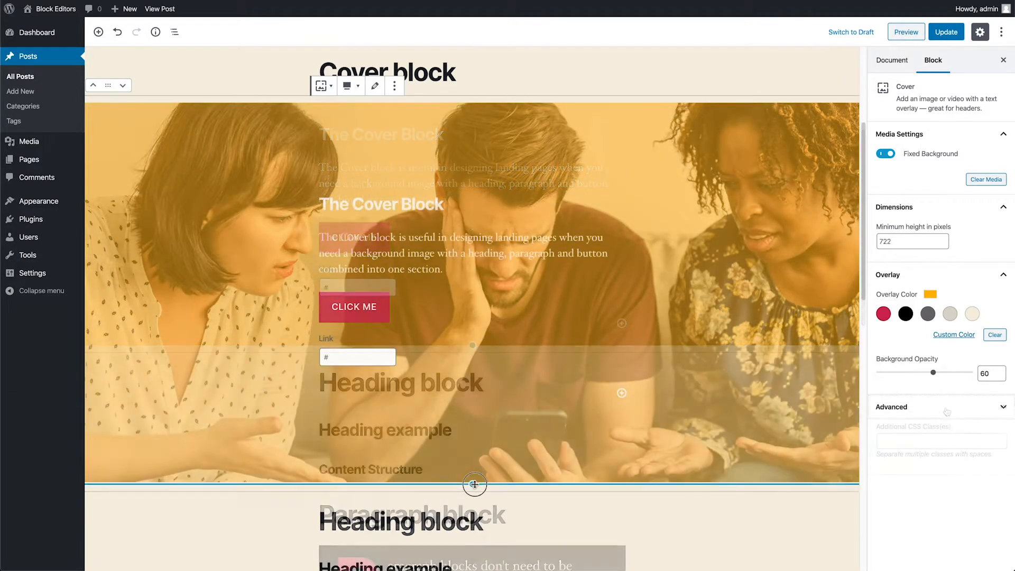
pyautogui.moveTo(475, 487); pyautogui.dragTo(481, 365)
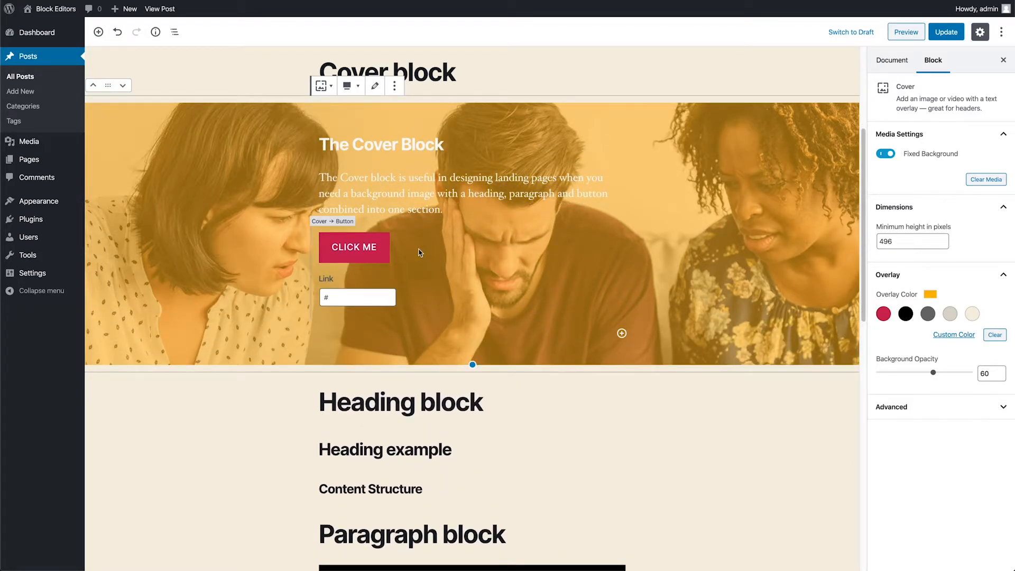
# Step: Insert a second Cover block between the amber Cover block and the "Heading block" heading
pyautogui.click(321, 398)
pyautogui.press('Return')
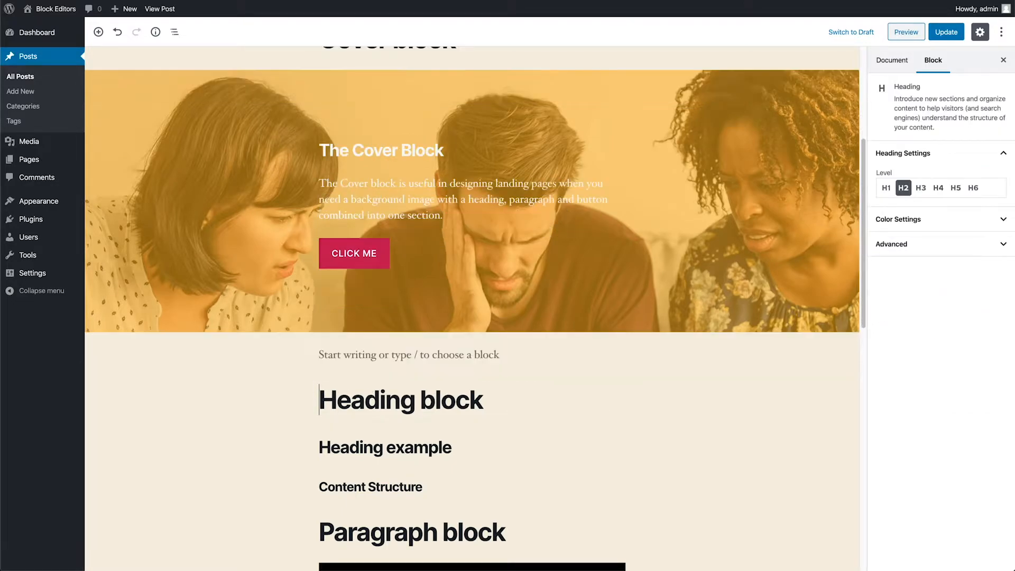
pyautogui.write('/')
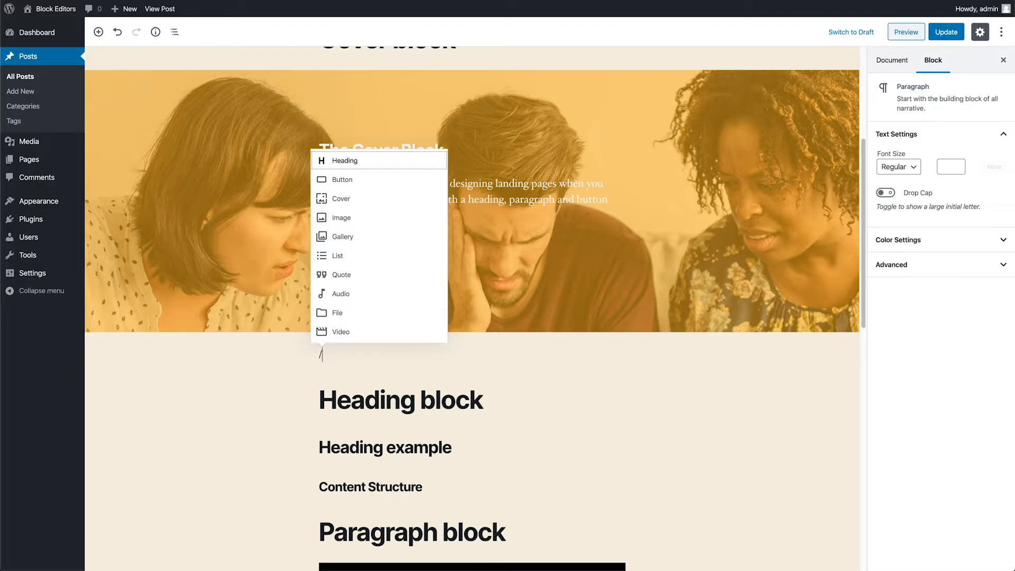
pyautogui.write('cov')
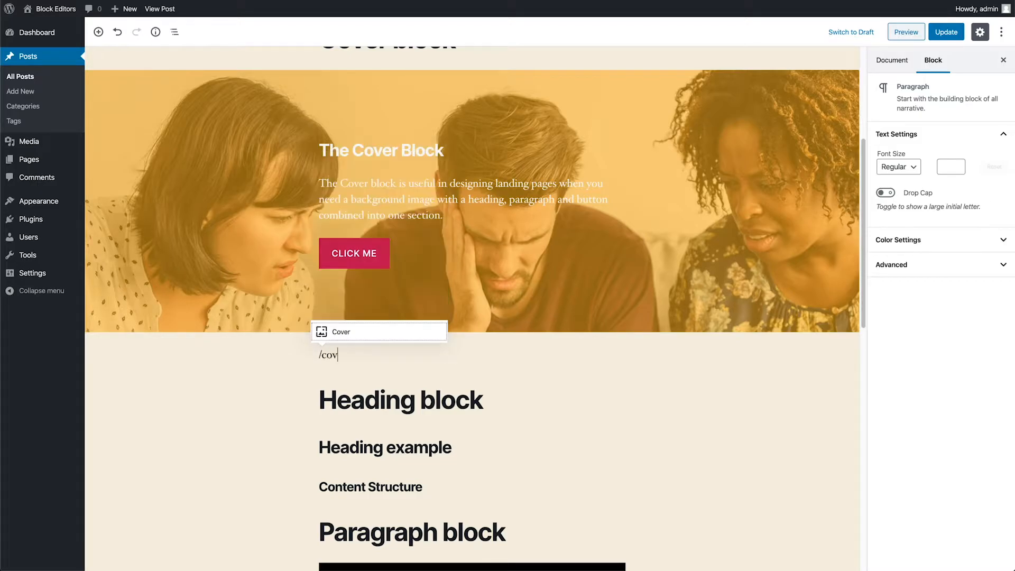
pyautogui.click(359, 332)
# Step: Give the new Cover block a solid dark gray background and enter the text "Empty cover" in it
pyautogui.scroll(-2, 507, 333)
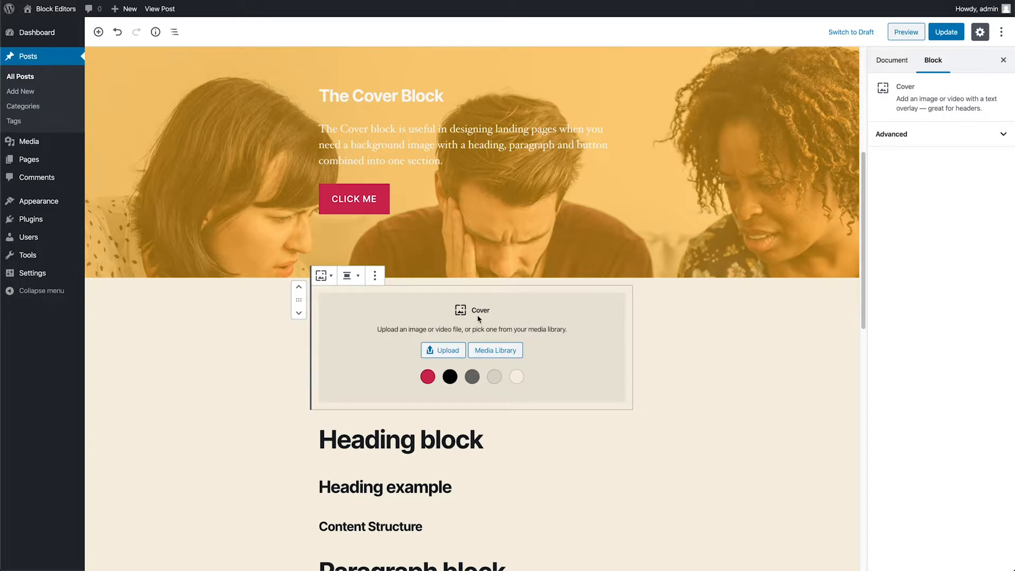
pyautogui.click(472, 376)
pyautogui.scroll(-2, 465, 338)
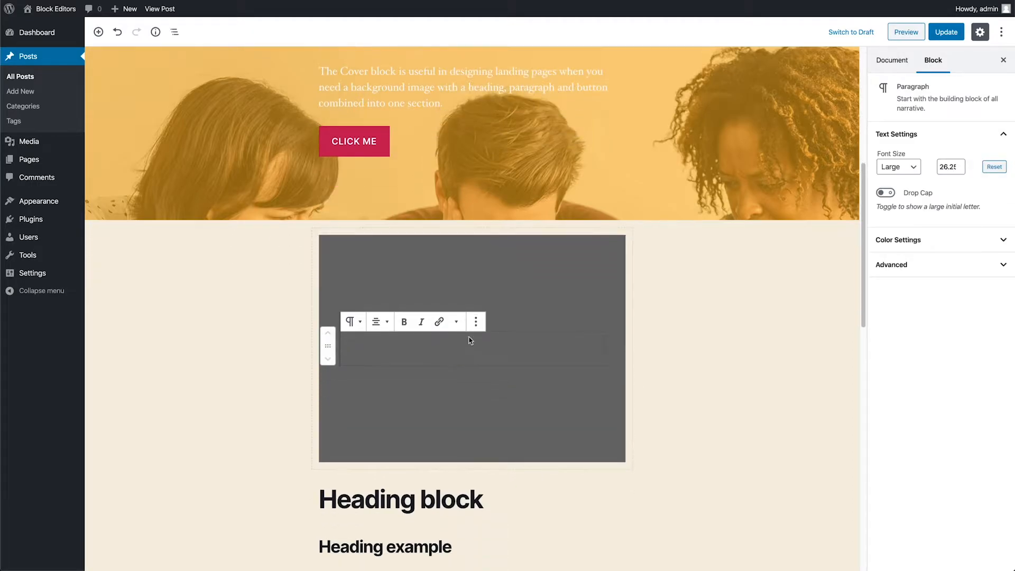
pyautogui.scroll(1, 473, 341)
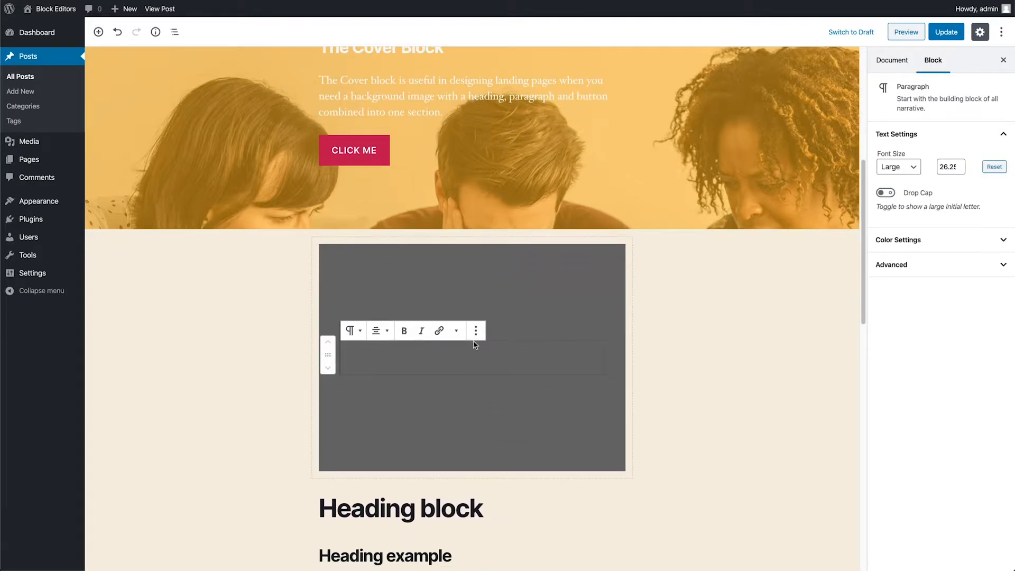
pyautogui.write('Empty cover')
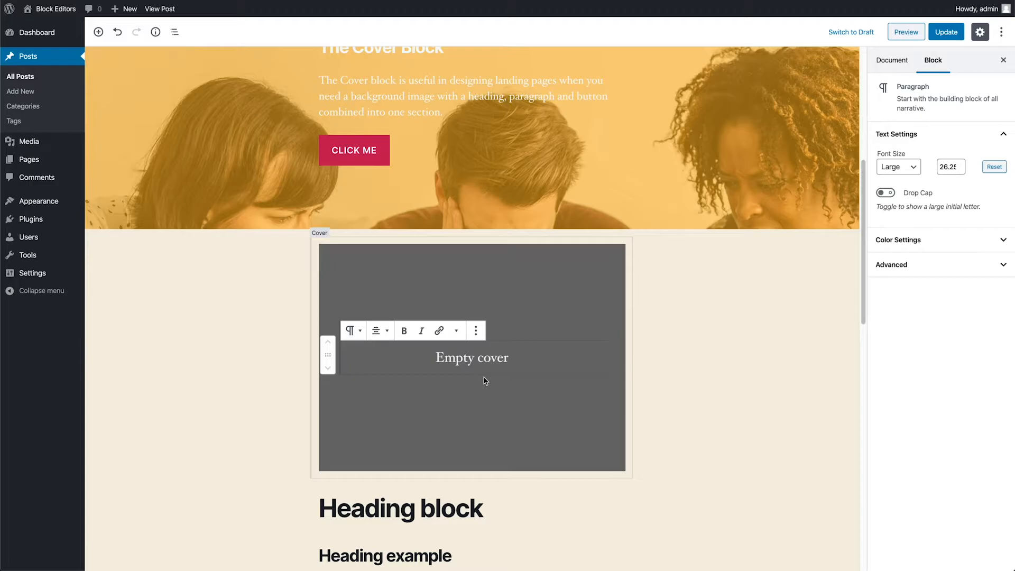
pyautogui.press('Return')
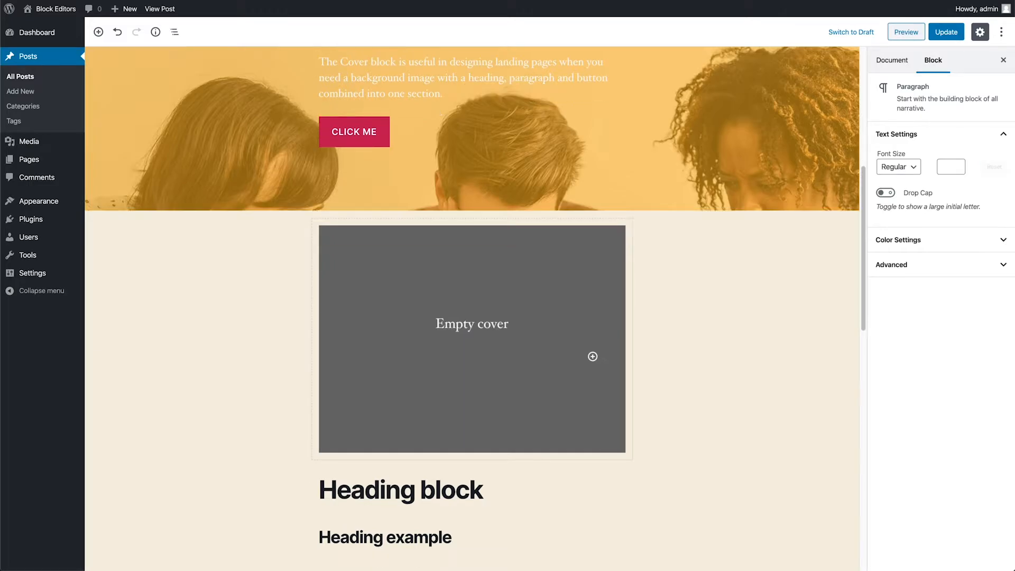
# Step: Browse the block types that can be placed inside the gray Cover block, including the Formatting category
pyautogui.click(593, 357)
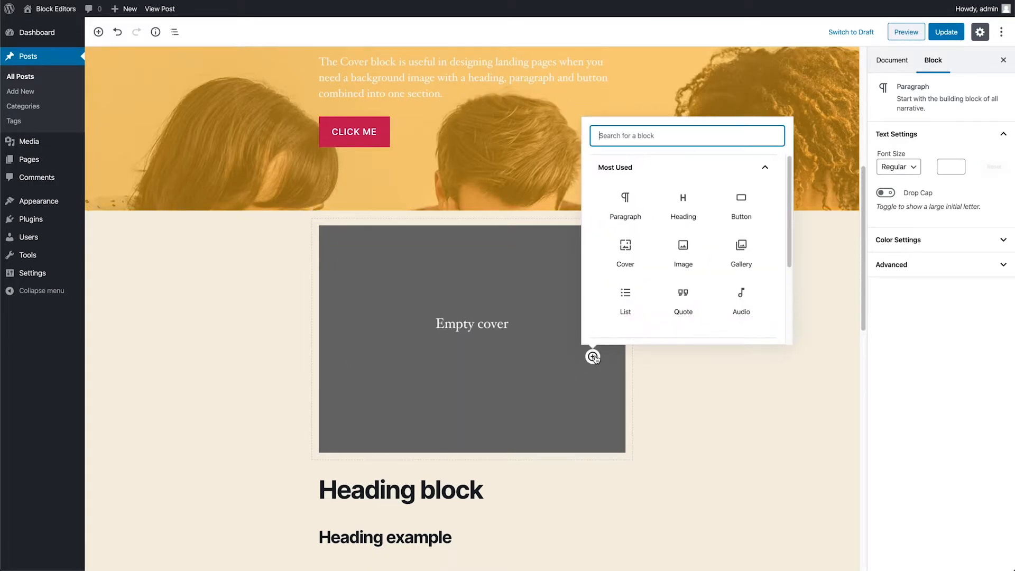
pyautogui.scroll(-5, 652, 312)
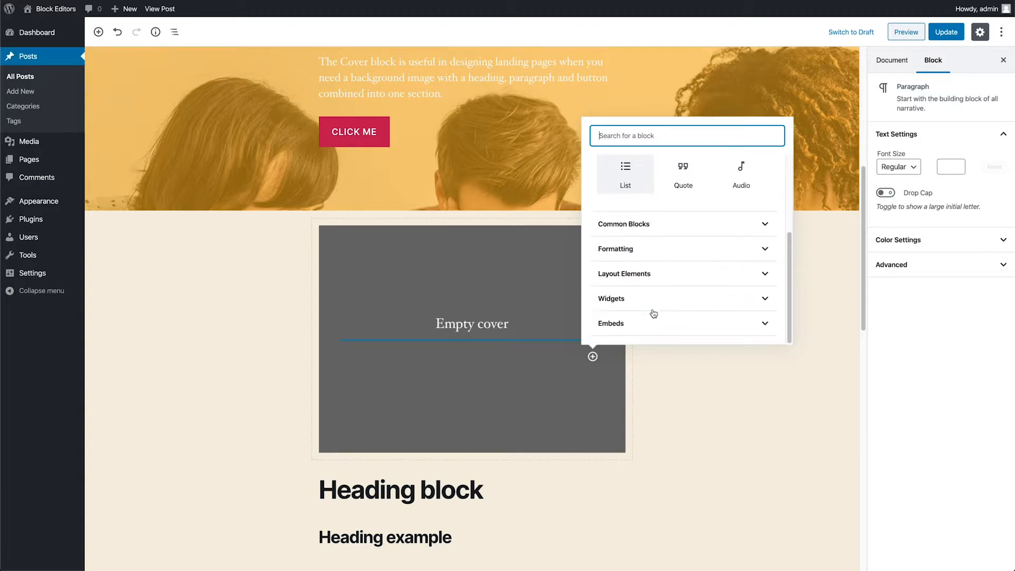
pyautogui.click(762, 248)
pyautogui.scroll(-1, 755, 275)
pyautogui.scroll(2, 759, 275)
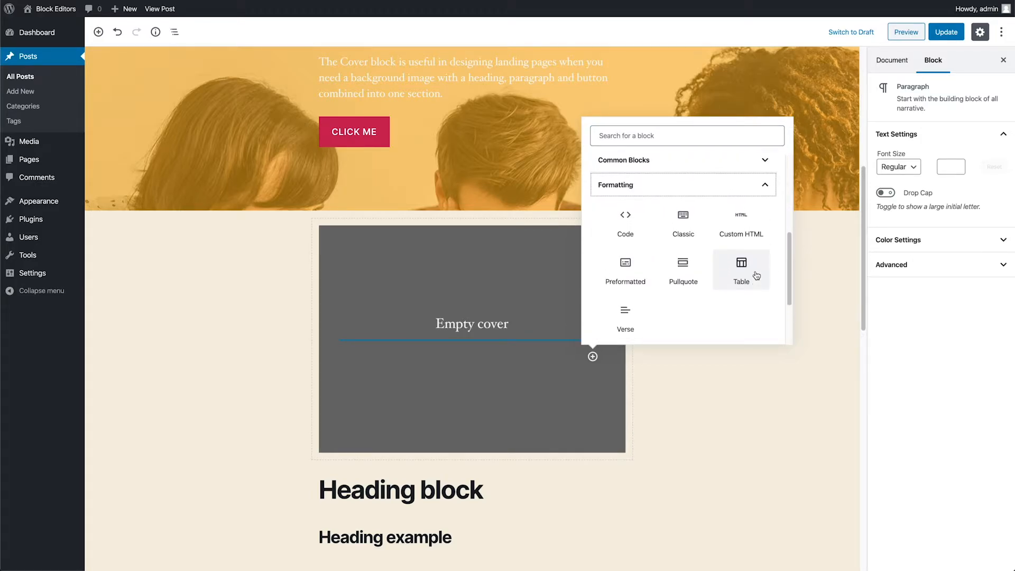
pyautogui.click(764, 194)
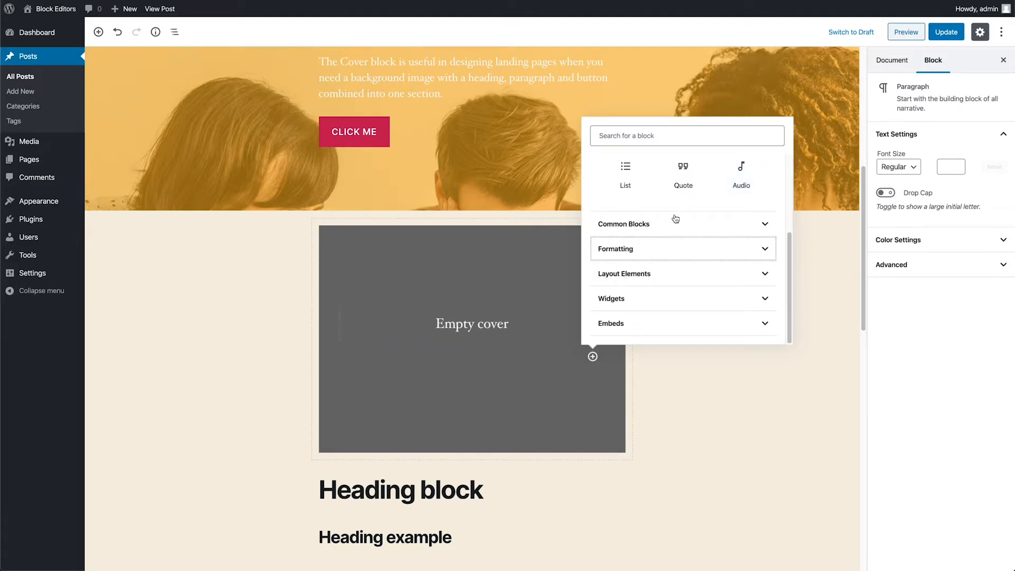
pyautogui.scroll(2, 675, 228)
pyautogui.scroll(3, 678, 235)
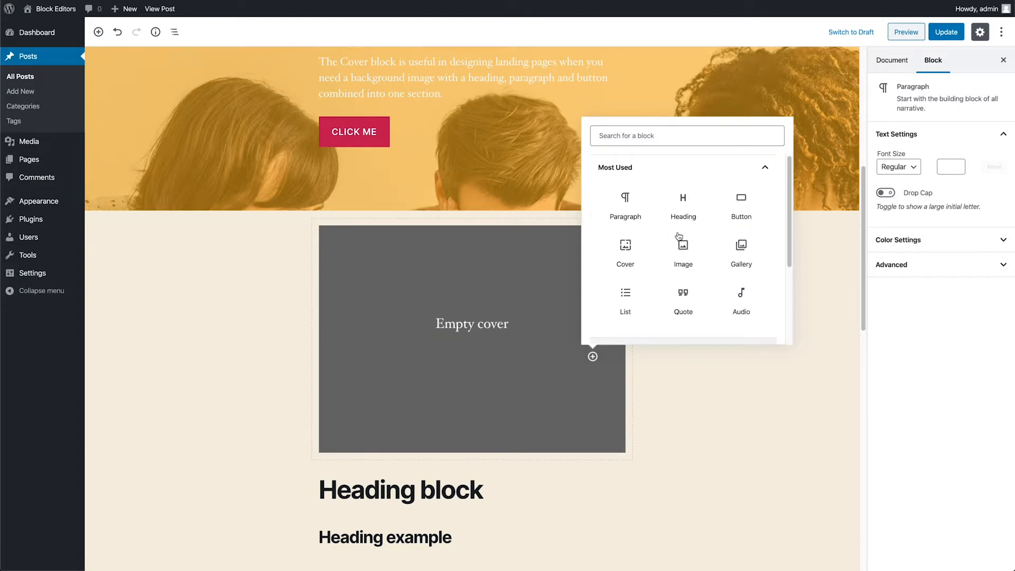
# Step: Insert a heading reading "Headline in wrong spot" below the "Empty cover" text in the gray Cover block
pyautogui.click(682, 203)
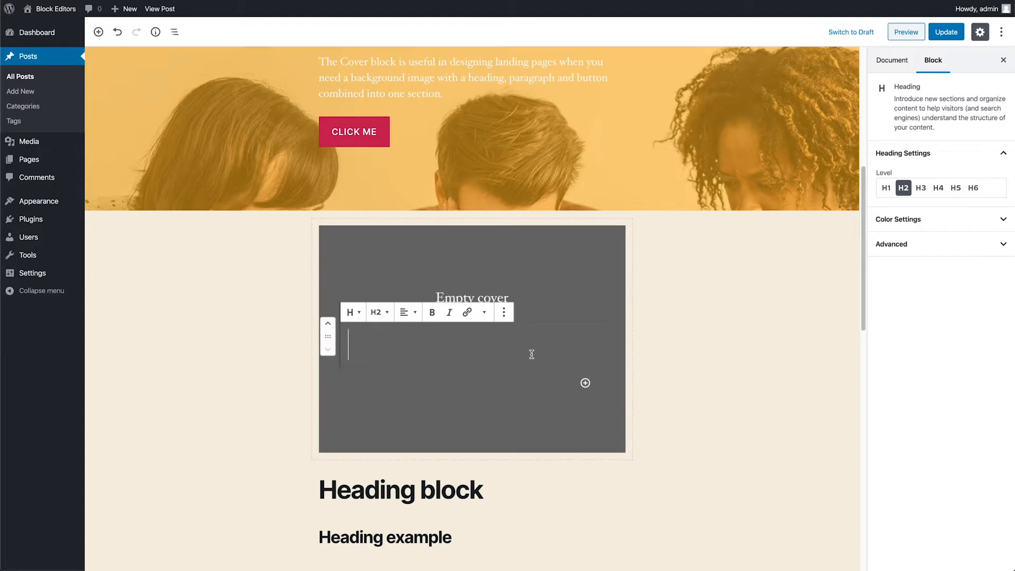
pyautogui.write('Headli')
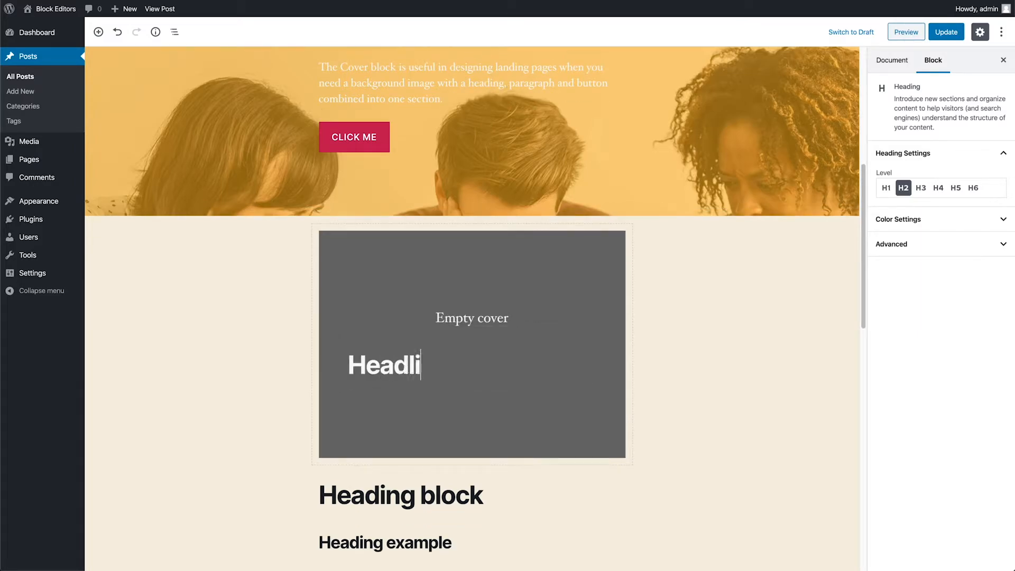
pyautogui.write('ne int')
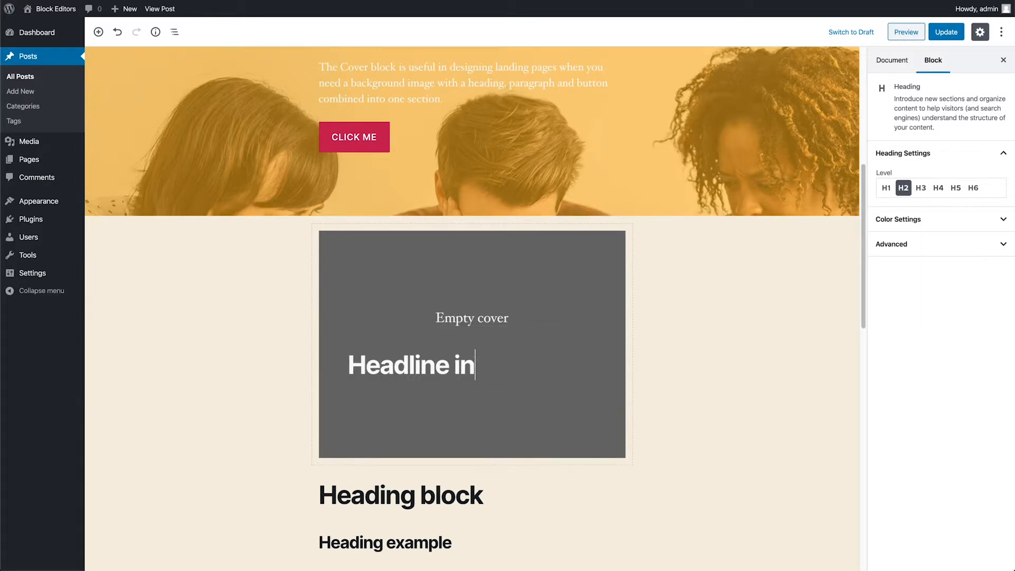
pyautogui.press('BackSpace')
pyautogui.write('wrong spot')
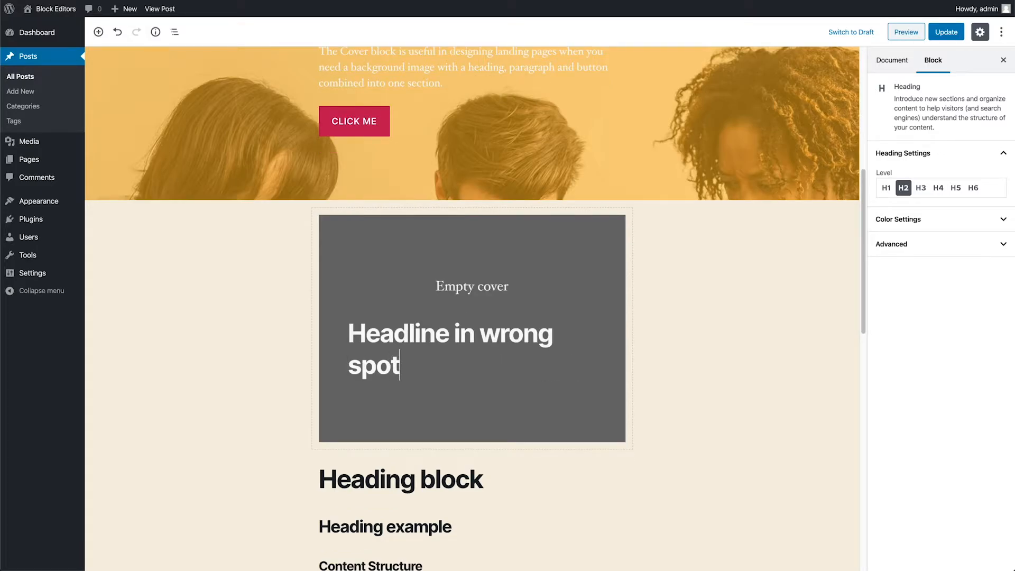
pyautogui.click(655, 301)
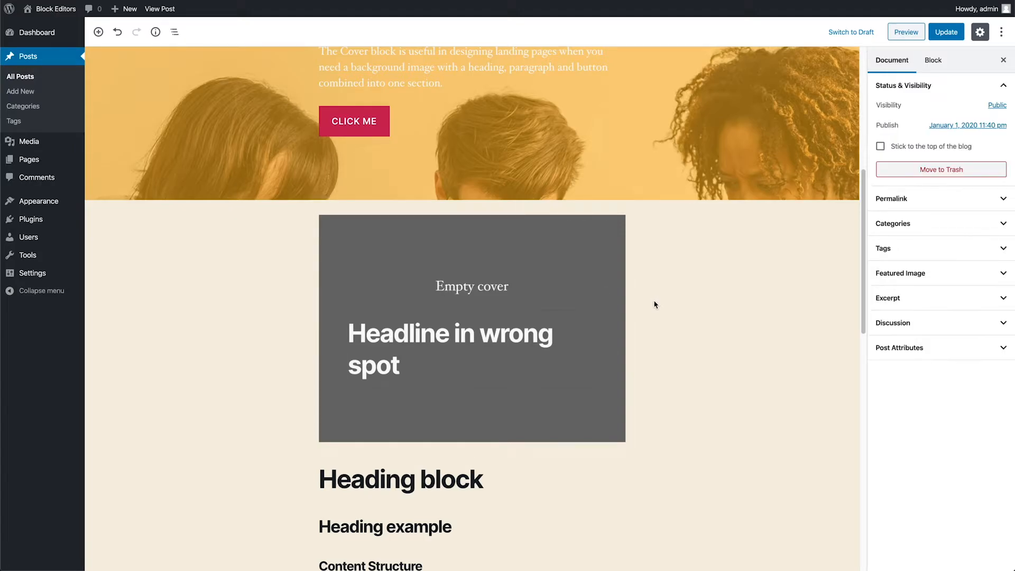
# Step: Set the photo of people in a shop from the media library as the gray Cover block's background image
pyautogui.click(487, 236)
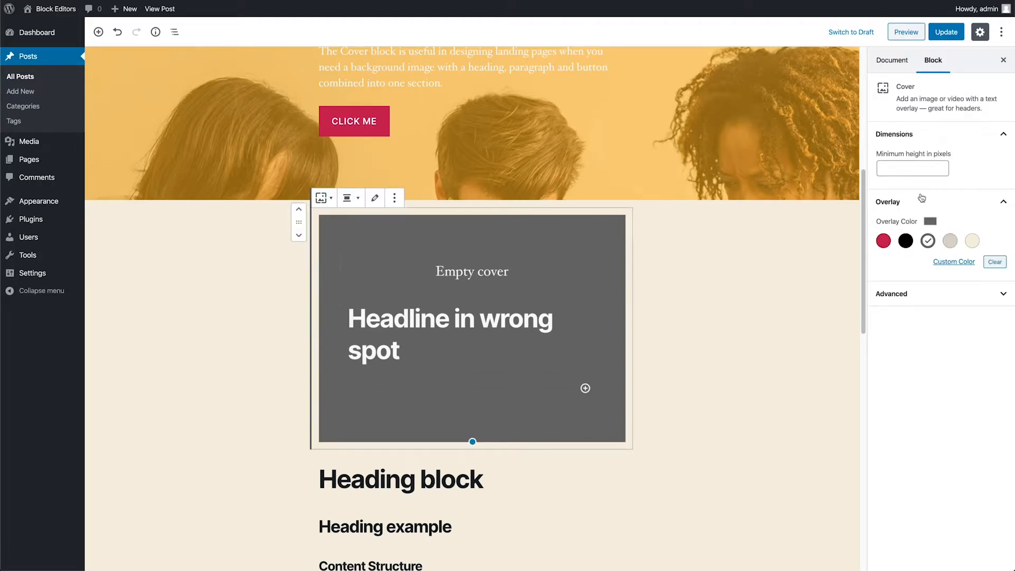
pyautogui.click(1003, 205)
pyautogui.click(1003, 204)
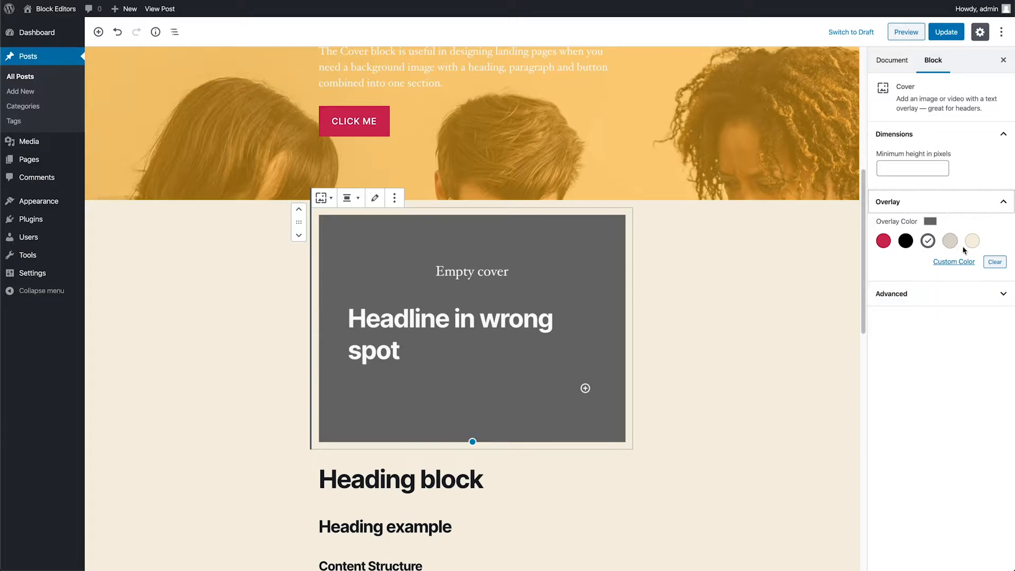
pyautogui.click(375, 198)
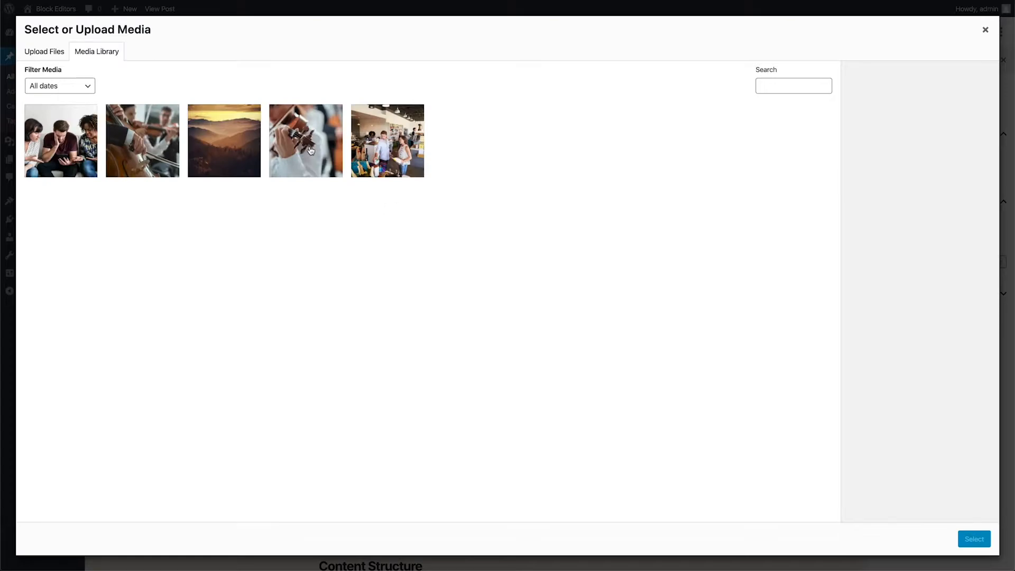
pyautogui.click(394, 147)
pyautogui.click(974, 539)
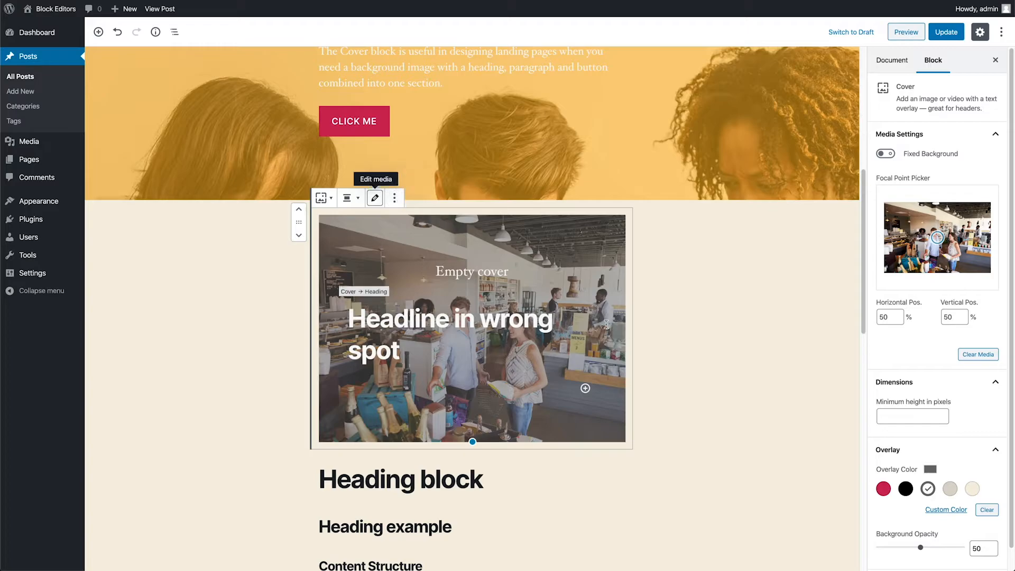
# Step: Change "The Cover Block" heading in the amber Cover block to level H2
pyautogui.scroll(5, 555, 314)
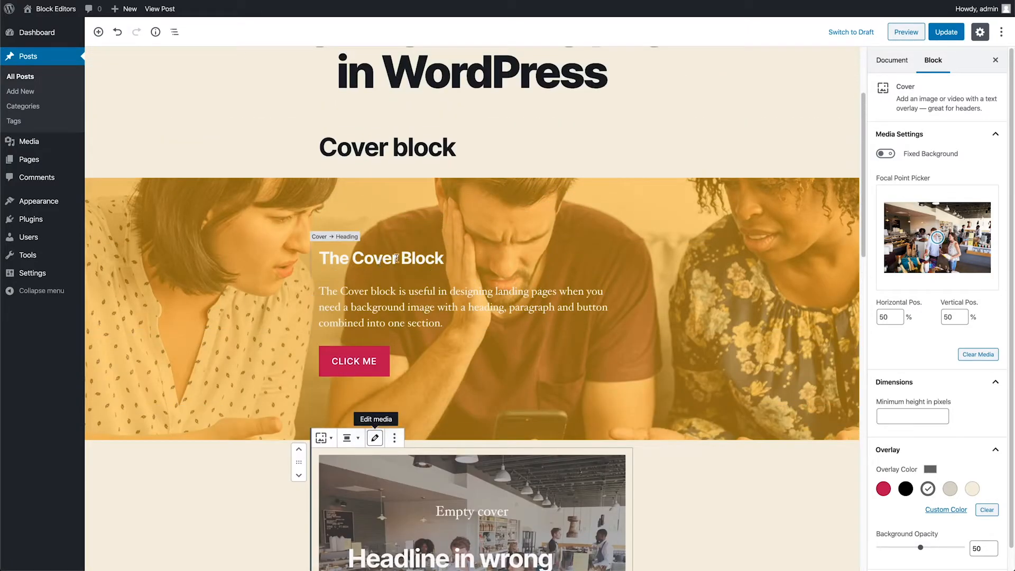
pyautogui.click(398, 258)
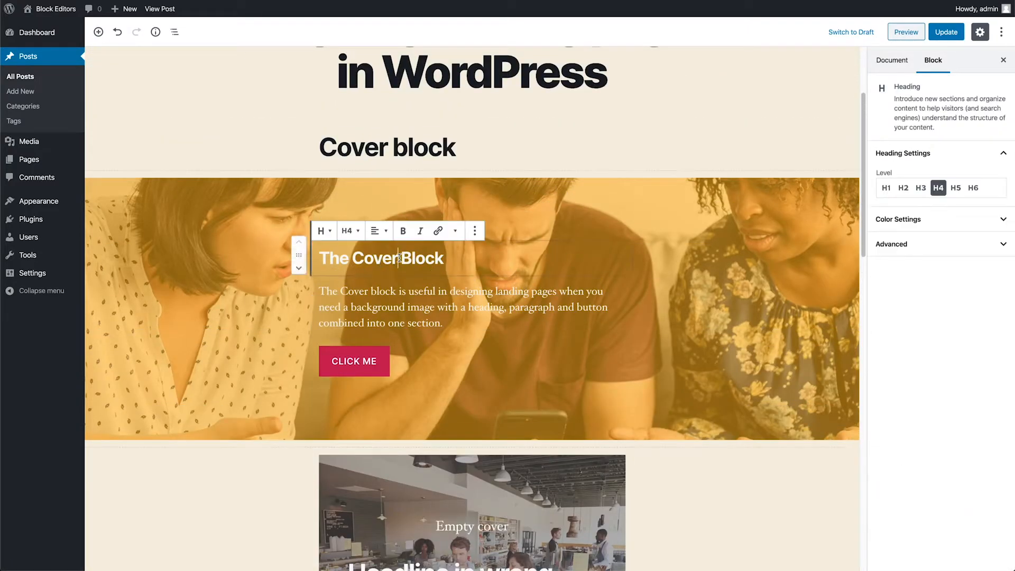
pyautogui.click(349, 230)
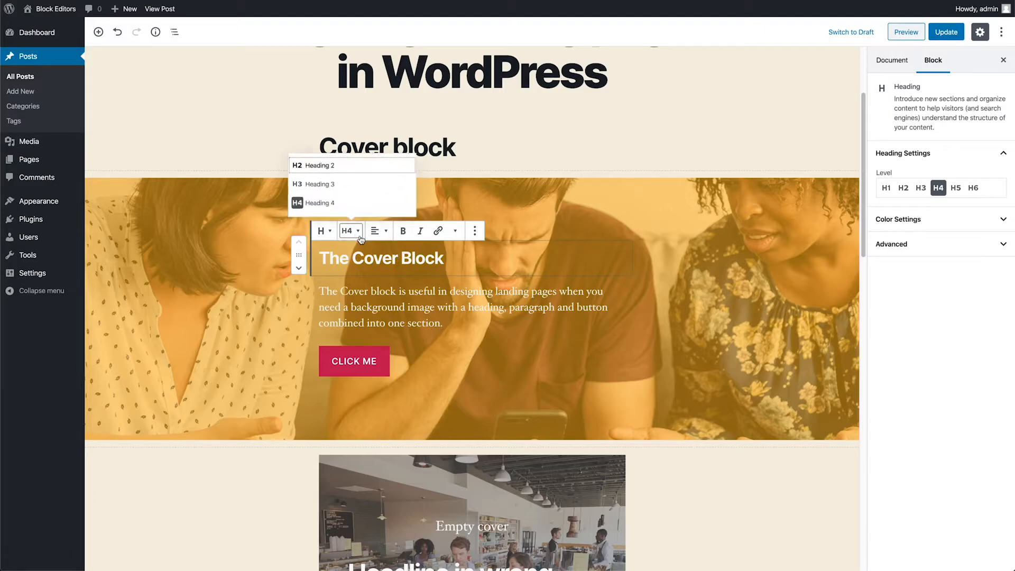
pyautogui.click(317, 163)
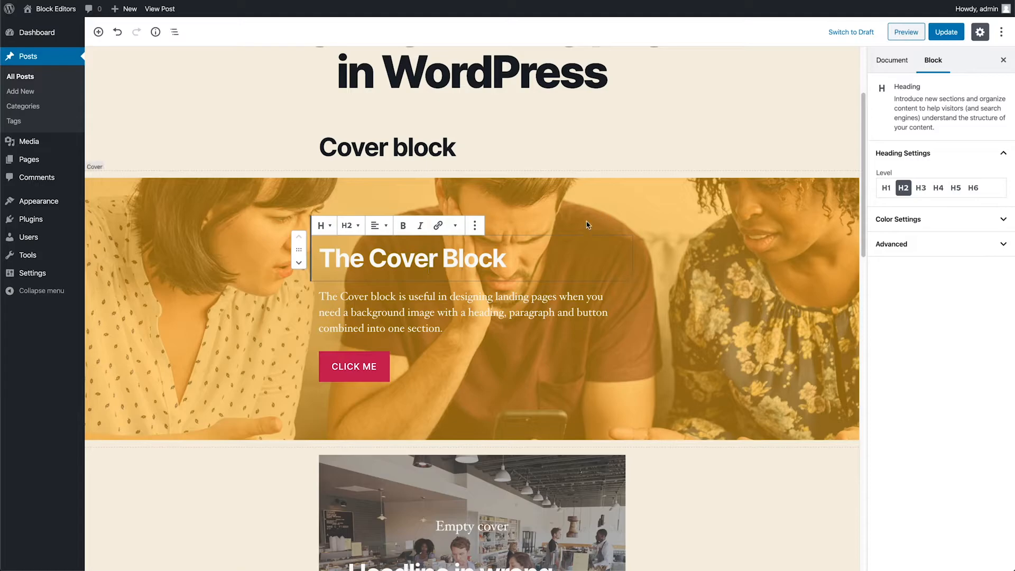
pyautogui.click(539, 208)
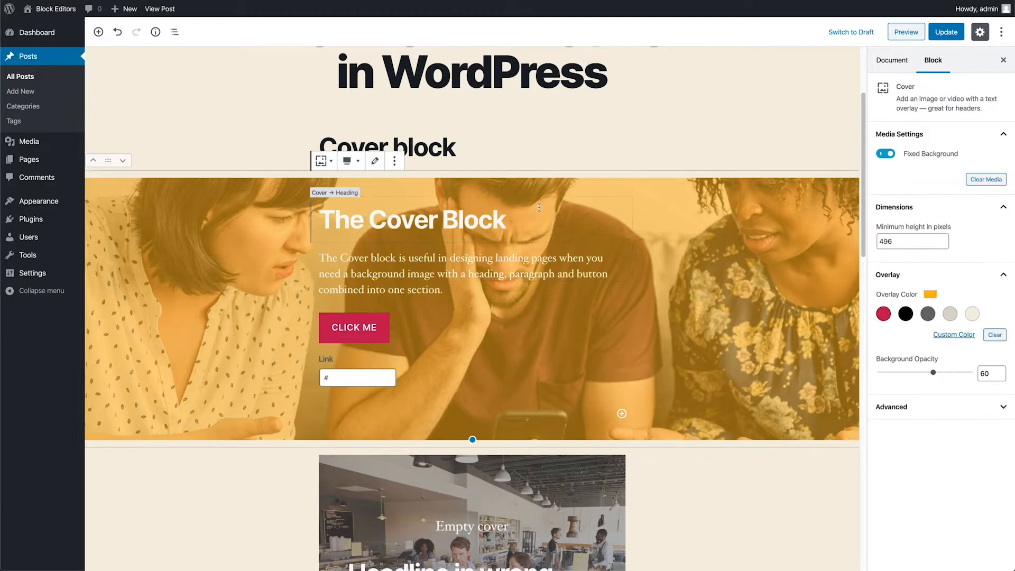
# Step: Center the heading, the paragraph and the "Click me" button inside the amber Cover block
pyautogui.click(435, 219)
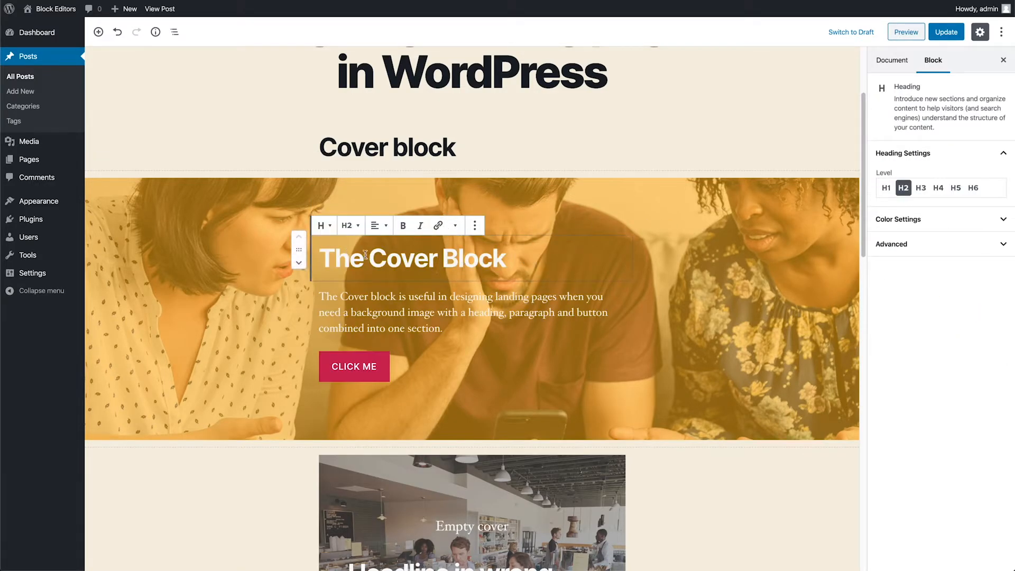
pyautogui.click(378, 226)
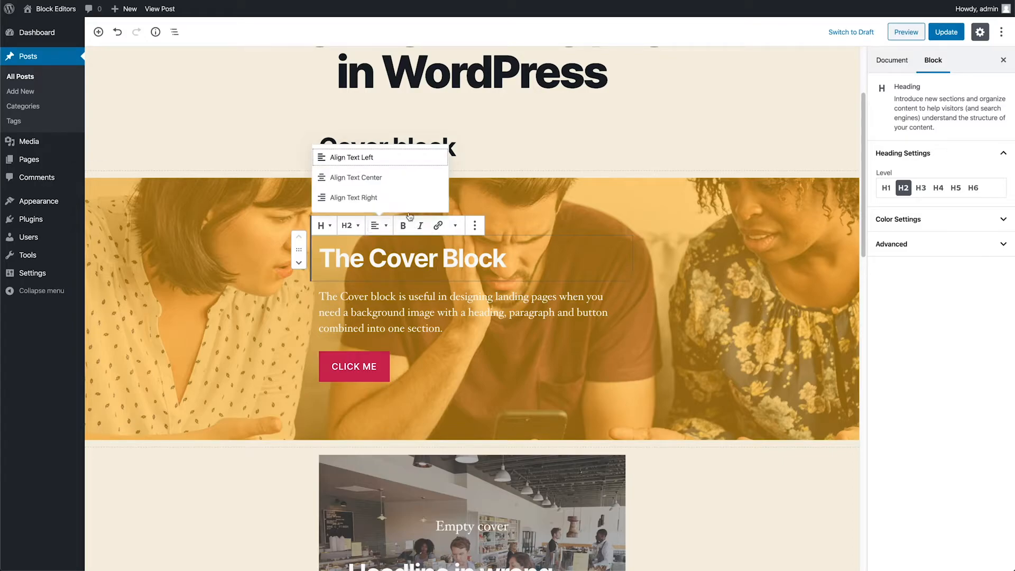
pyautogui.click(376, 177)
pyautogui.click(497, 298)
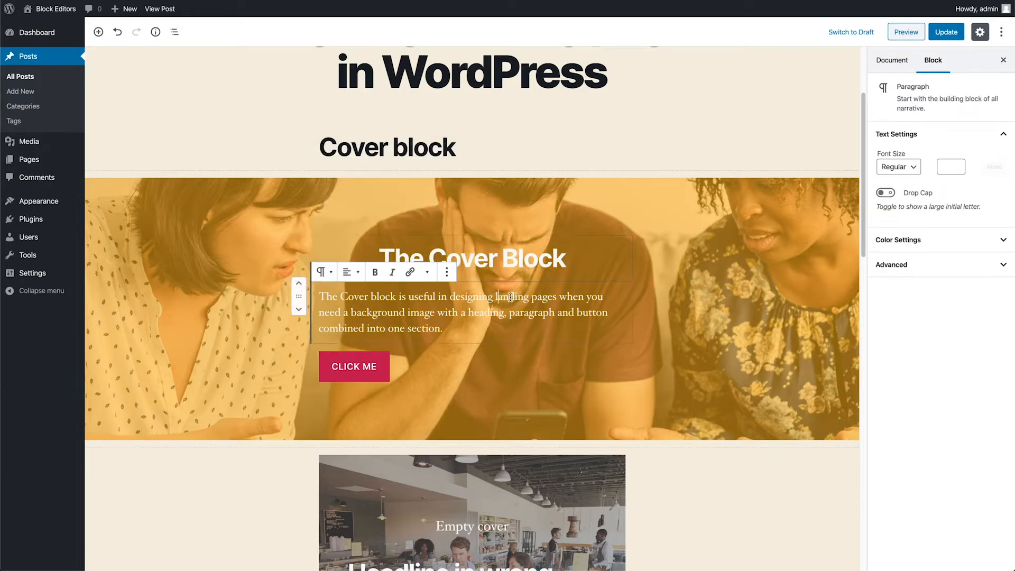
pyautogui.click(350, 272)
pyautogui.click(351, 225)
pyautogui.click(351, 296)
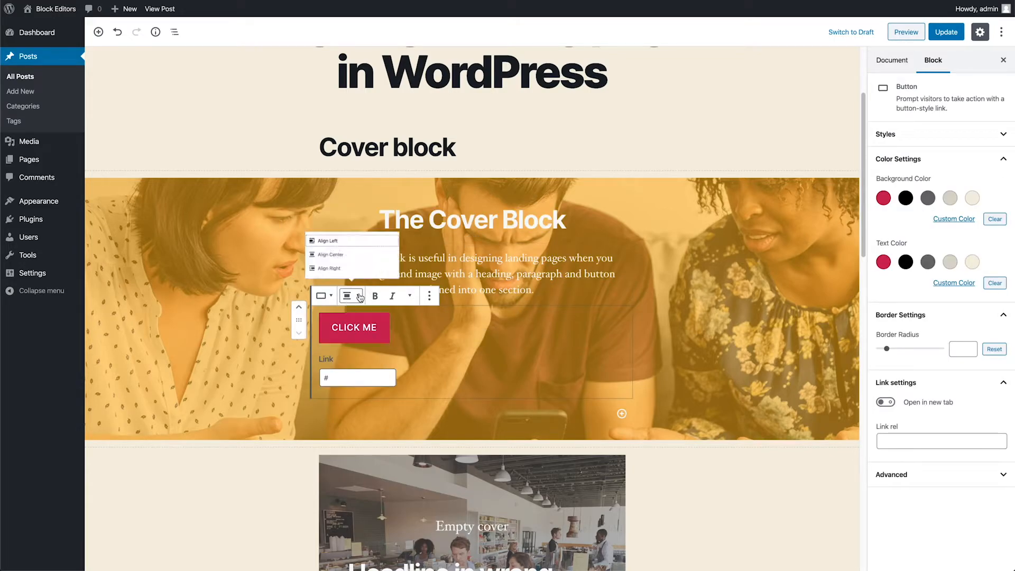
pyautogui.click(354, 257)
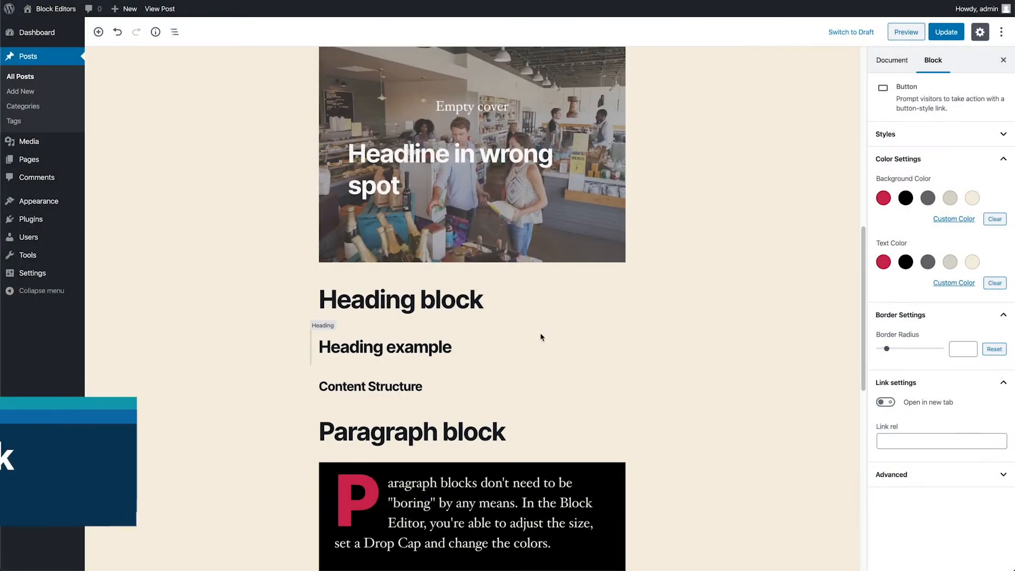
# Step: Try levels H1 to H4 on the "Heading block" heading, finishing with H1
pyautogui.click(435, 299)
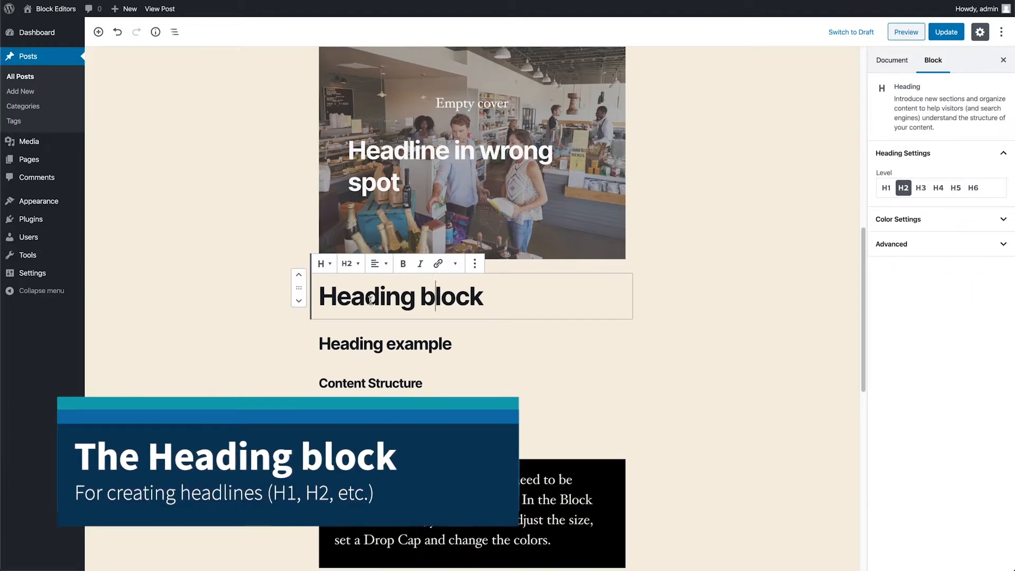
pyautogui.scroll(-1, 516, 288)
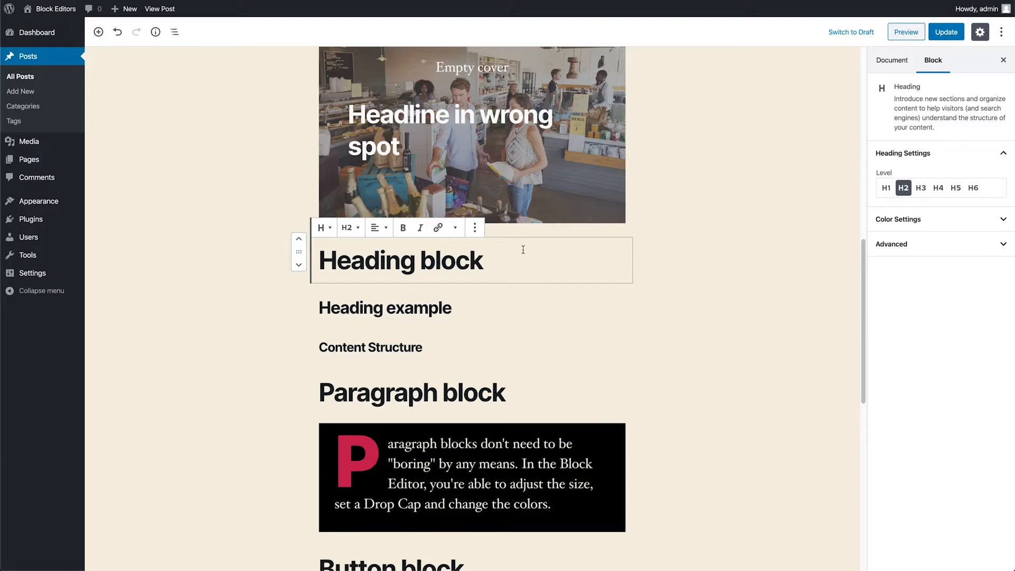
pyautogui.click(886, 189)
pyautogui.click(902, 189)
pyautogui.click(921, 189)
pyautogui.click(939, 189)
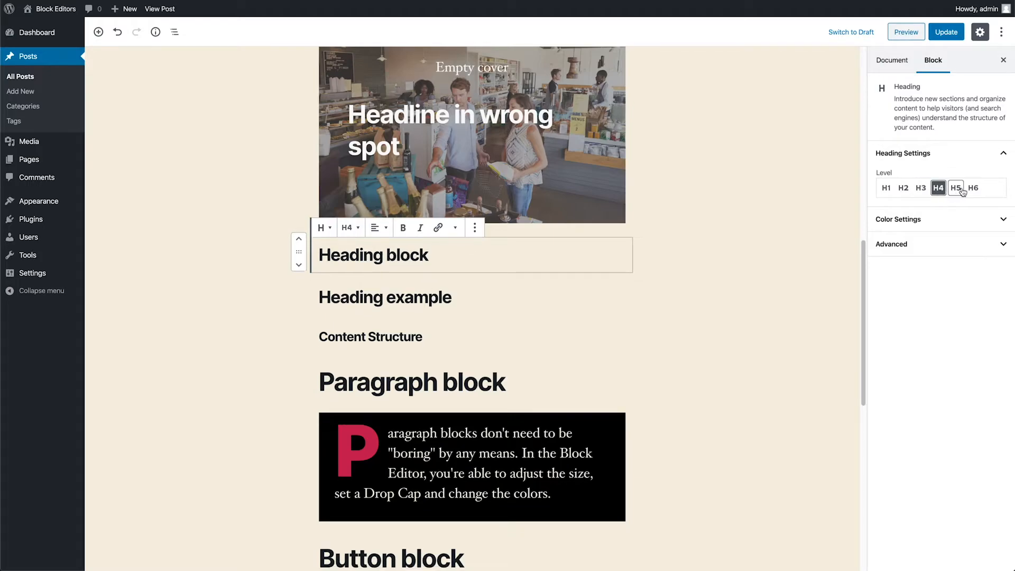
pyautogui.click(887, 188)
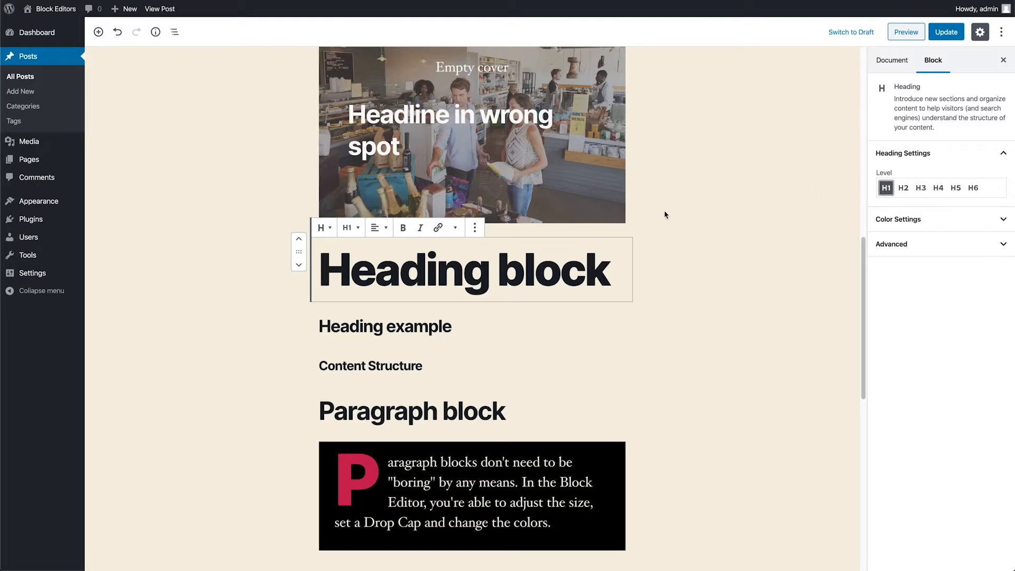
# Step: Review the heading levels in the document outline and compare the "Heading block" heading with the post title
pyautogui.click(155, 33)
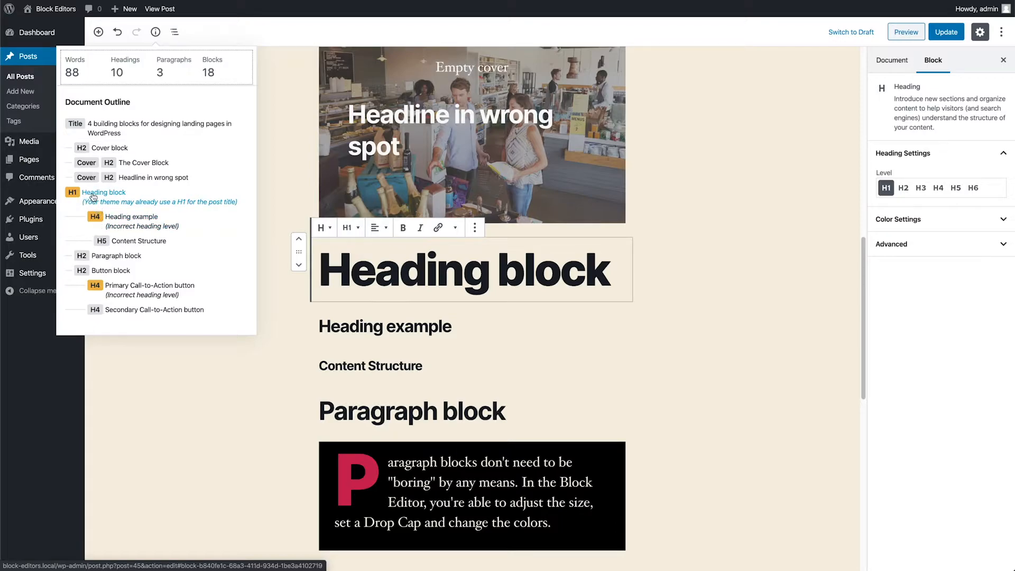
pyautogui.click(351, 264)
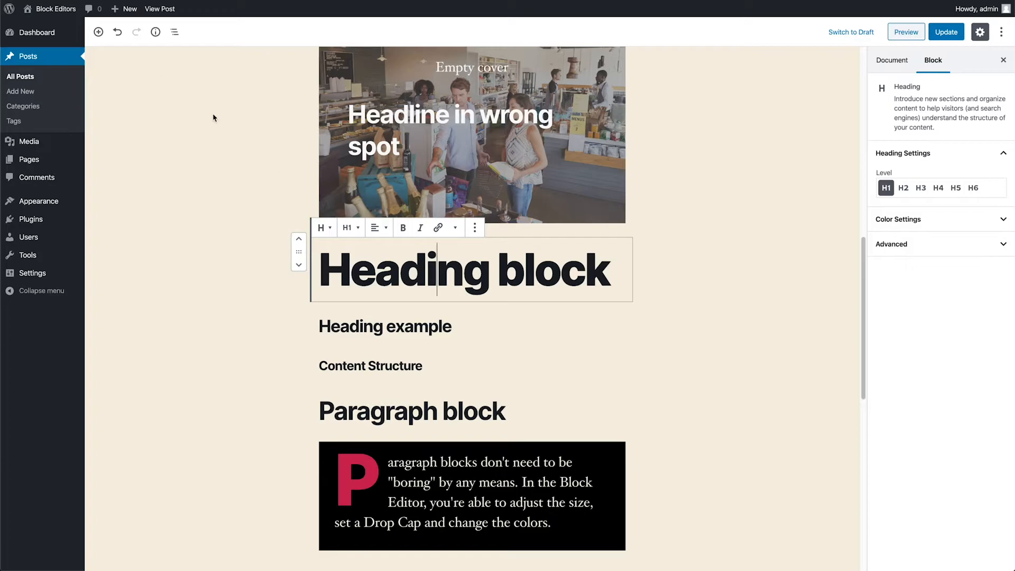
pyautogui.scroll(15, 224, 117)
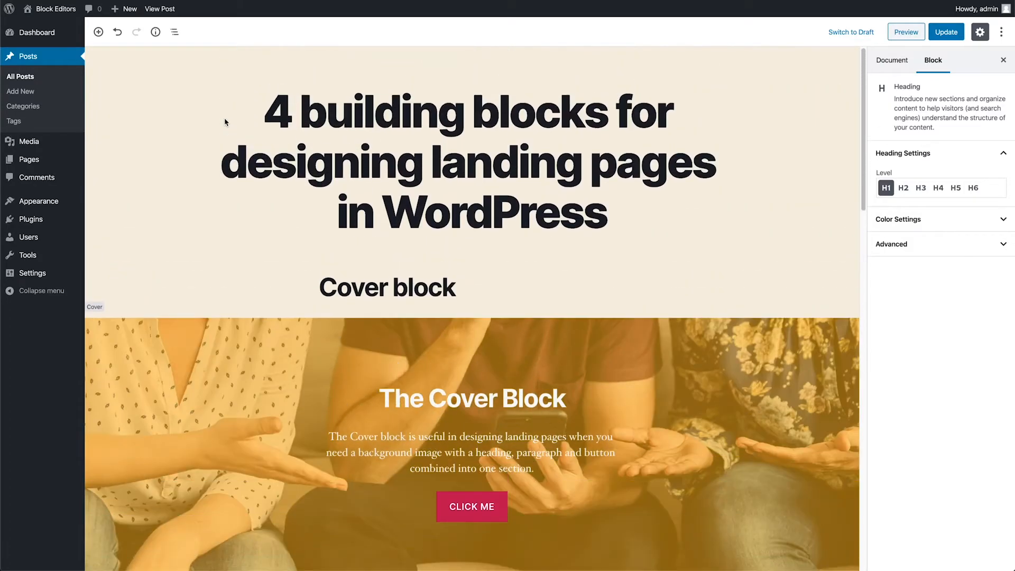
pyautogui.click(323, 86)
pyautogui.scroll(-10, 329, 208)
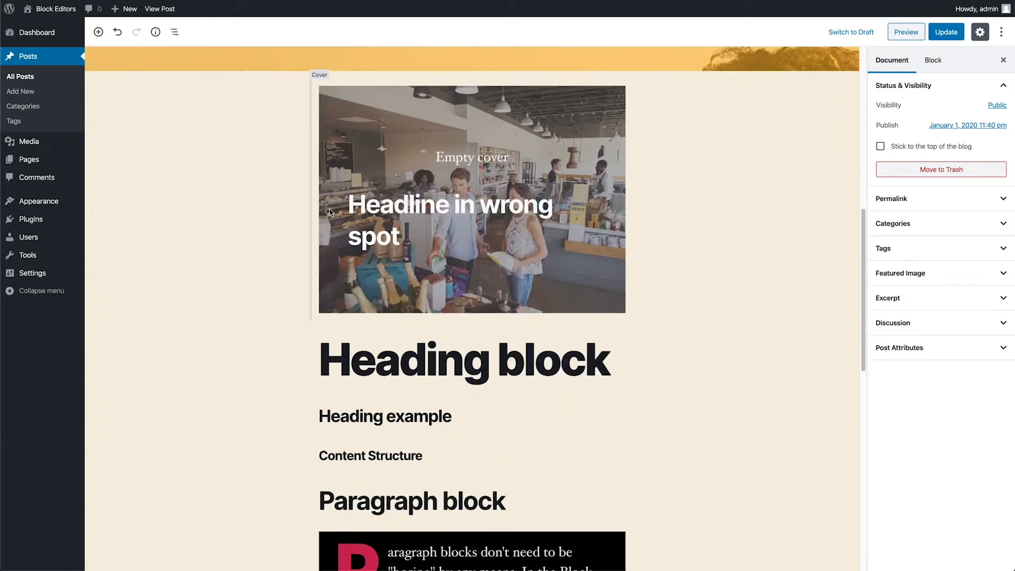
pyautogui.scroll(-3, 328, 209)
pyautogui.click(155, 32)
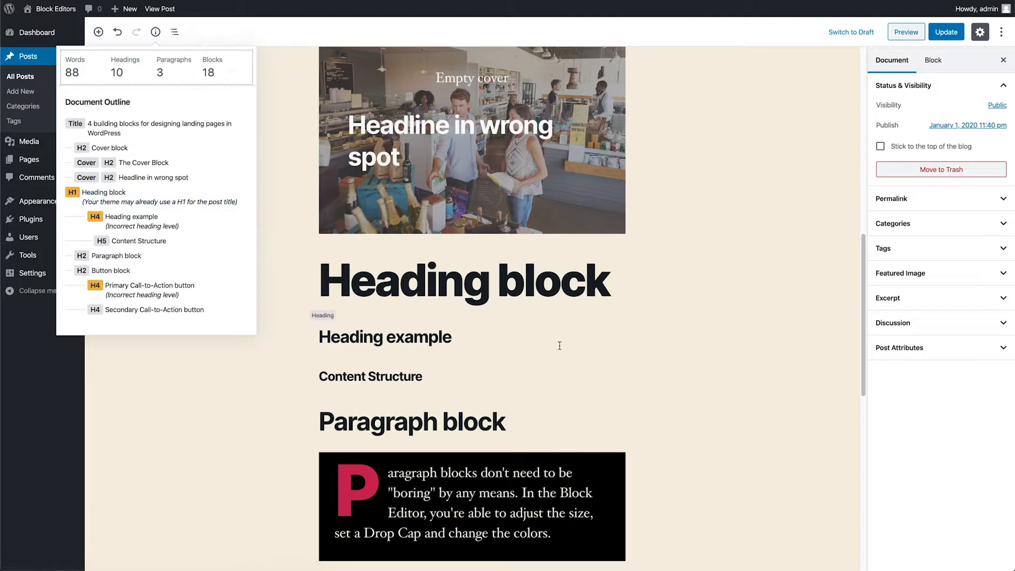
# Step: Set the "Heading block" heading to level H2 and check the document outline
pyautogui.click(516, 295)
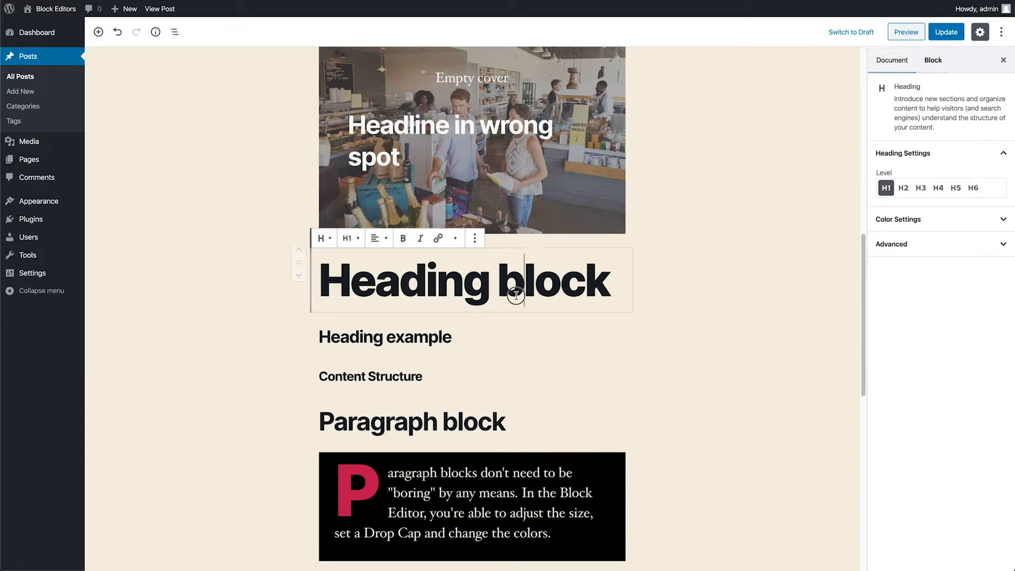
pyautogui.click(903, 187)
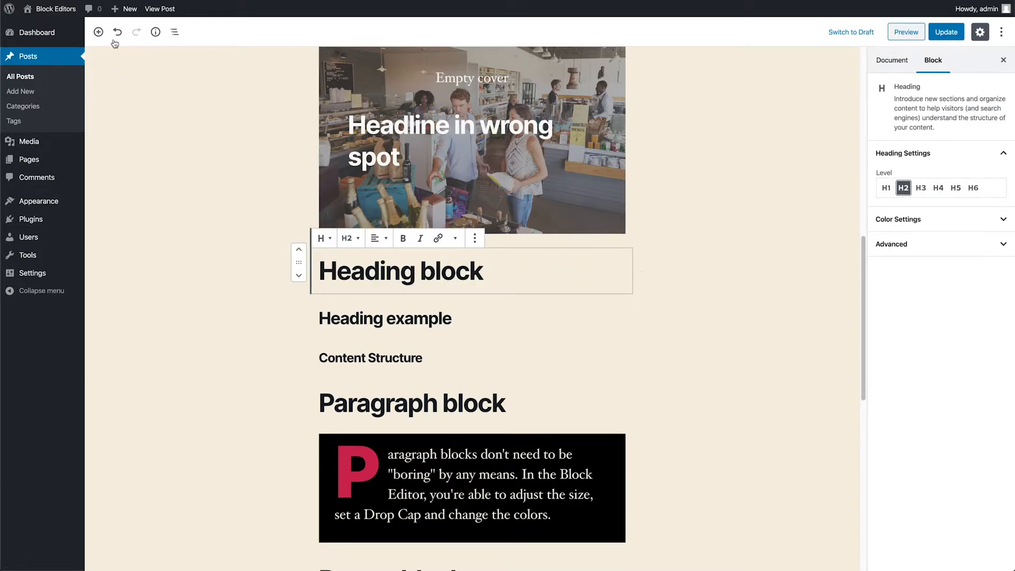
pyautogui.click(156, 32)
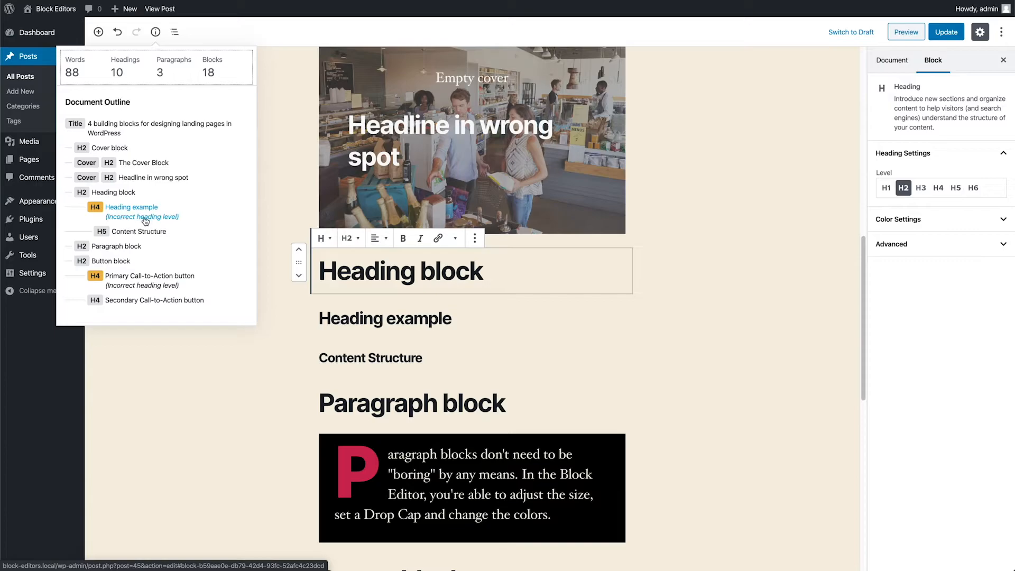
# Step: Change the "Heading example" heading to level H3 and check its place in the document outline
pyautogui.click(100, 211)
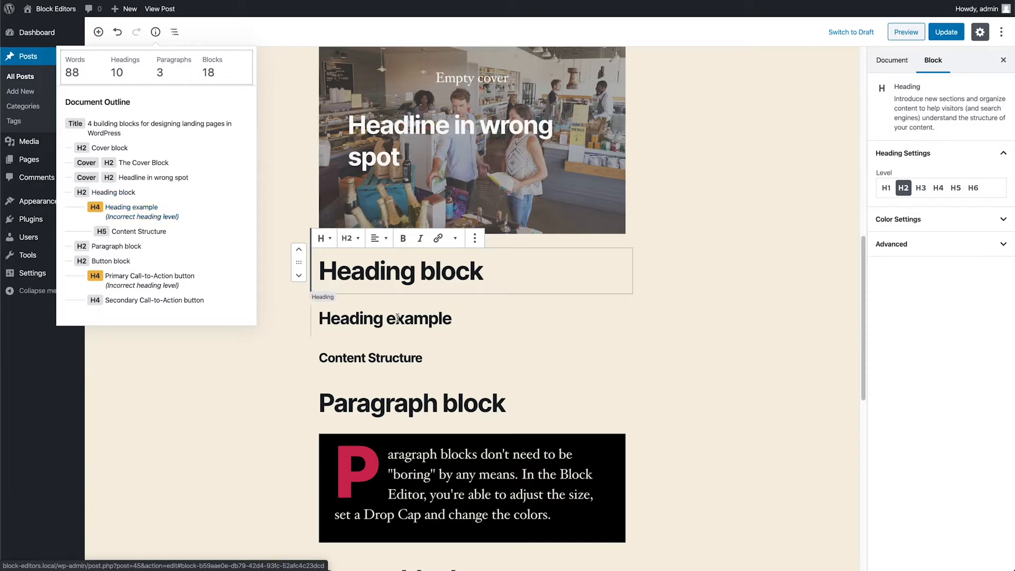
pyautogui.click(920, 187)
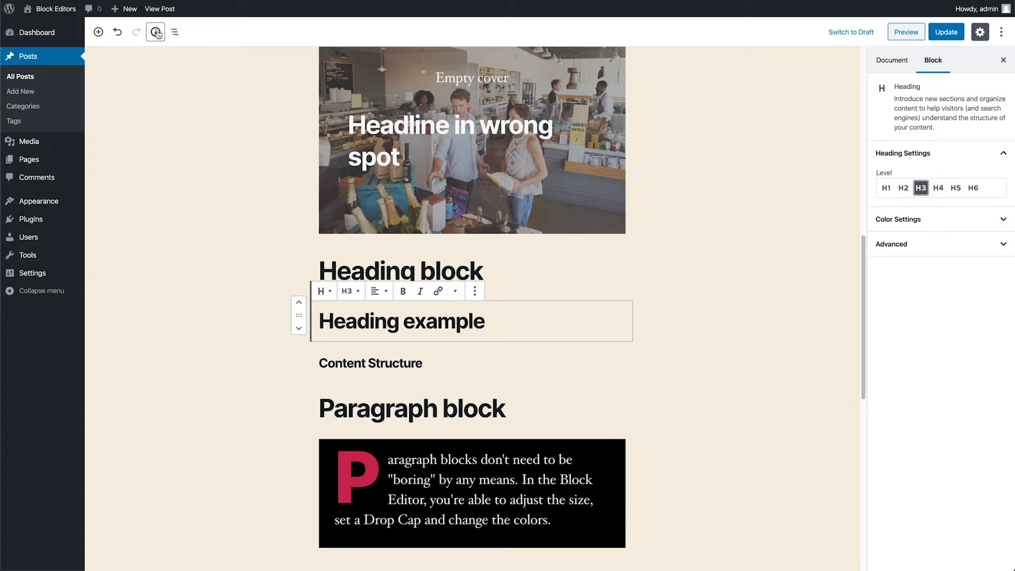
pyautogui.click(155, 32)
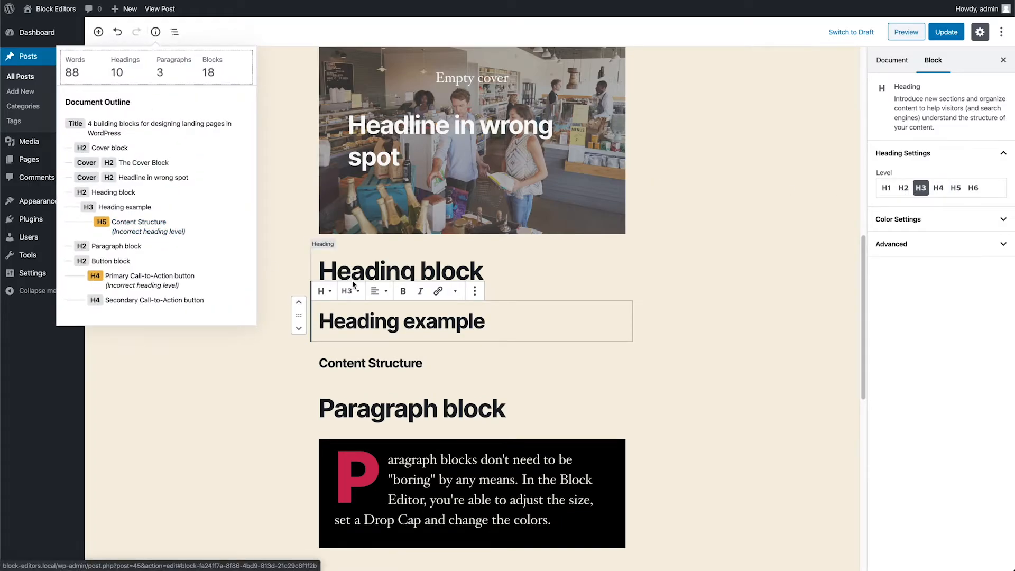
# Step: Change the "Content Structure" heading to level H4 and check the heading order in the document outline
pyautogui.click(376, 363)
pyautogui.click(937, 189)
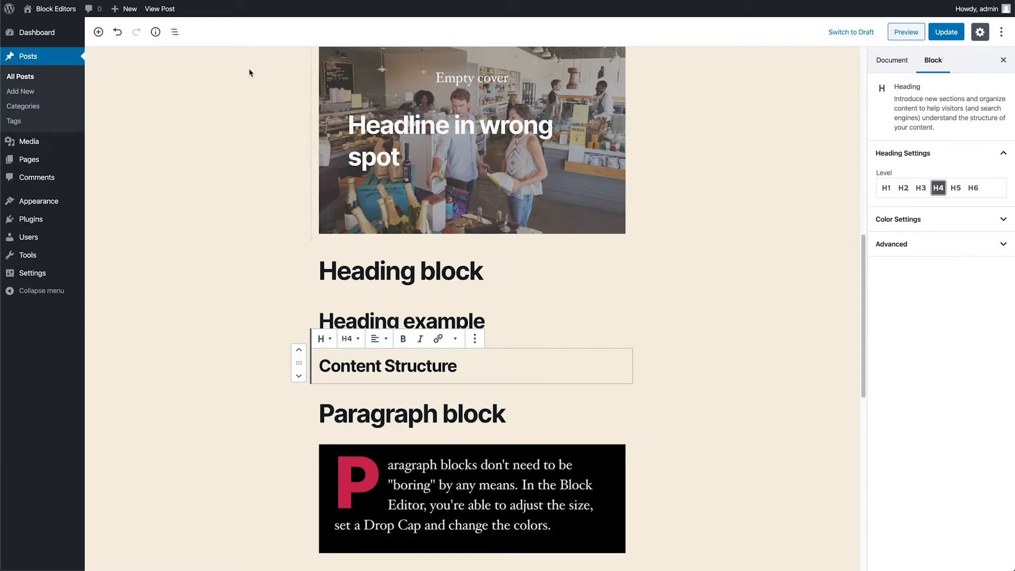
pyautogui.click(159, 33)
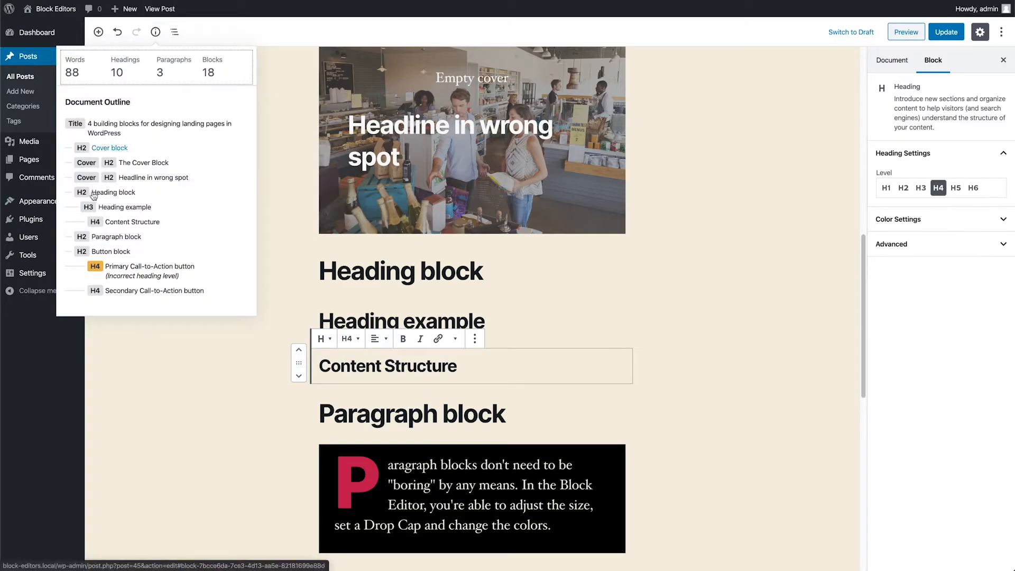
pyautogui.click(291, 263)
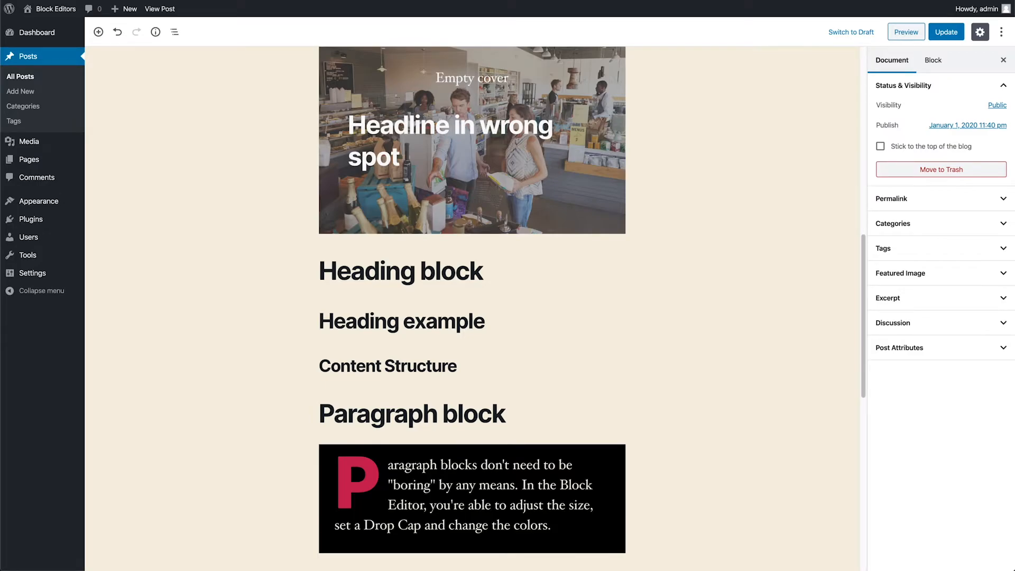
# Step: Examine the nested headings under "Heading block" and the "Paragraph block" section with its black paragraph
pyautogui.scroll(-2, 294, 305)
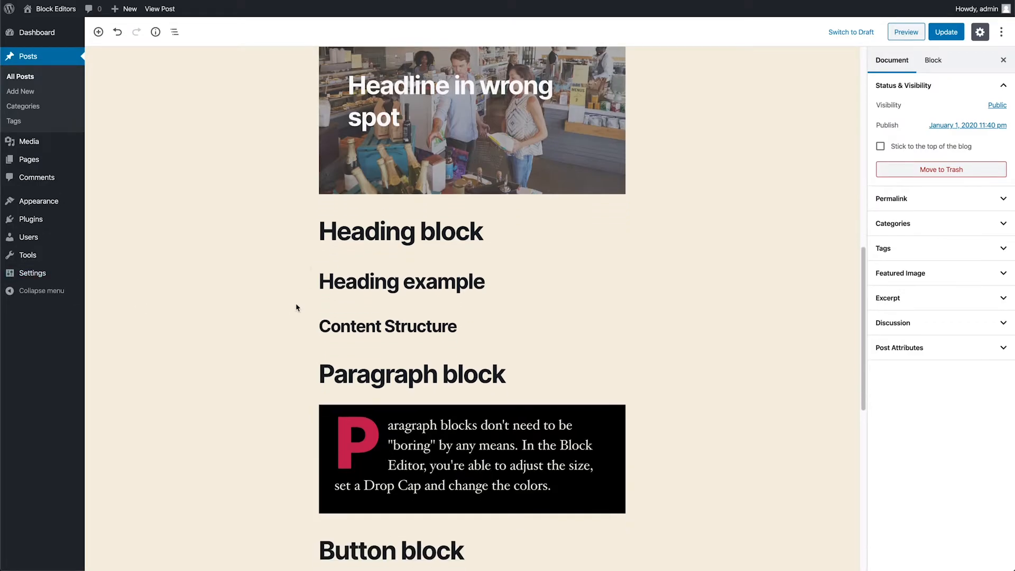
pyautogui.click(419, 321)
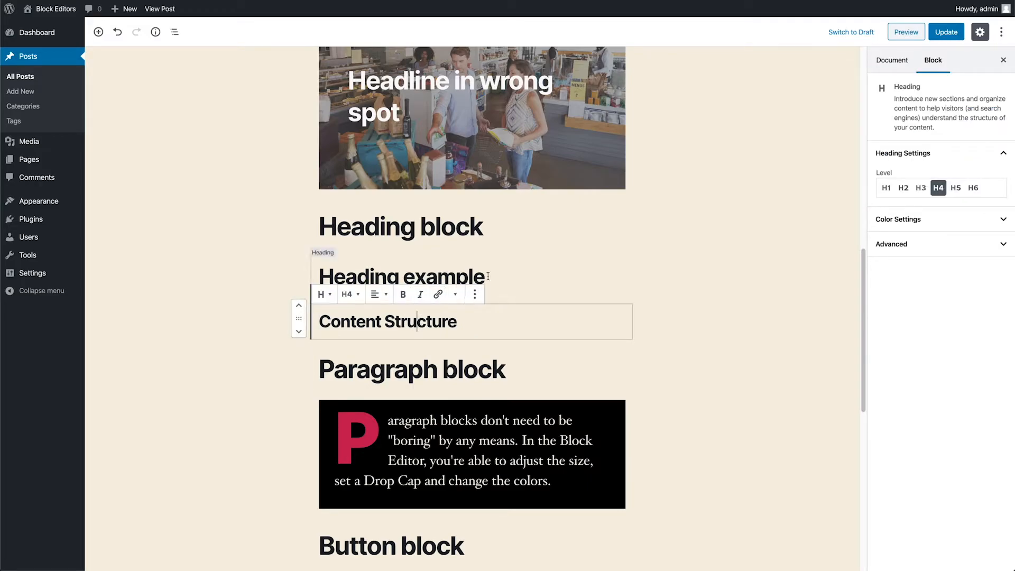
pyautogui.scroll(1, 487, 276)
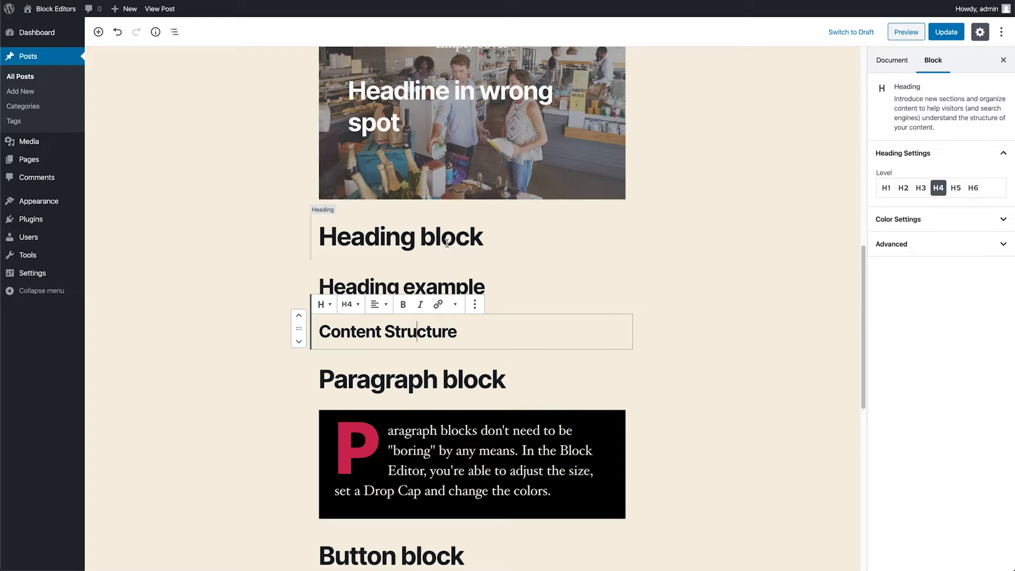
pyautogui.scroll(-4, 445, 256)
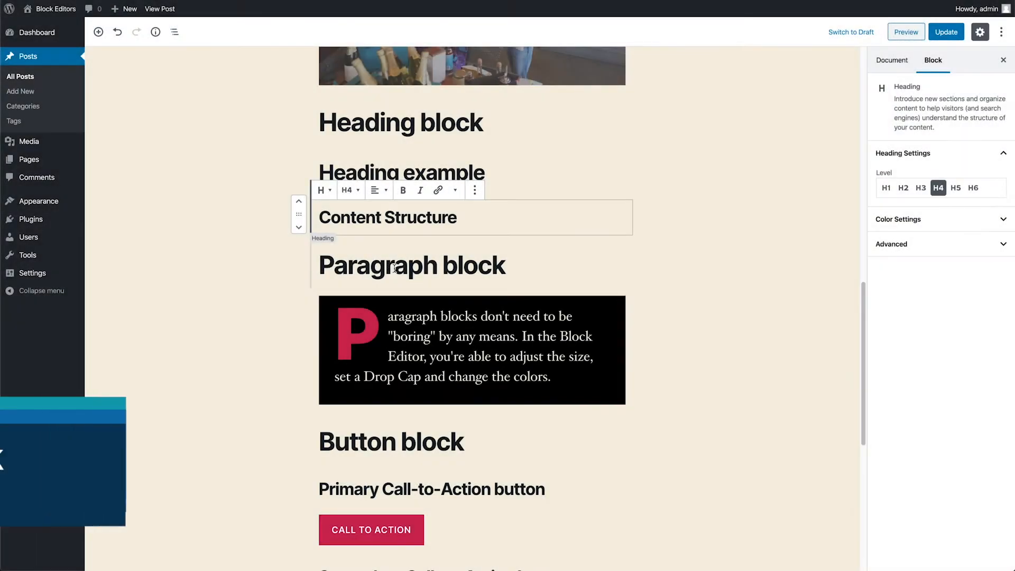
pyautogui.click(394, 268)
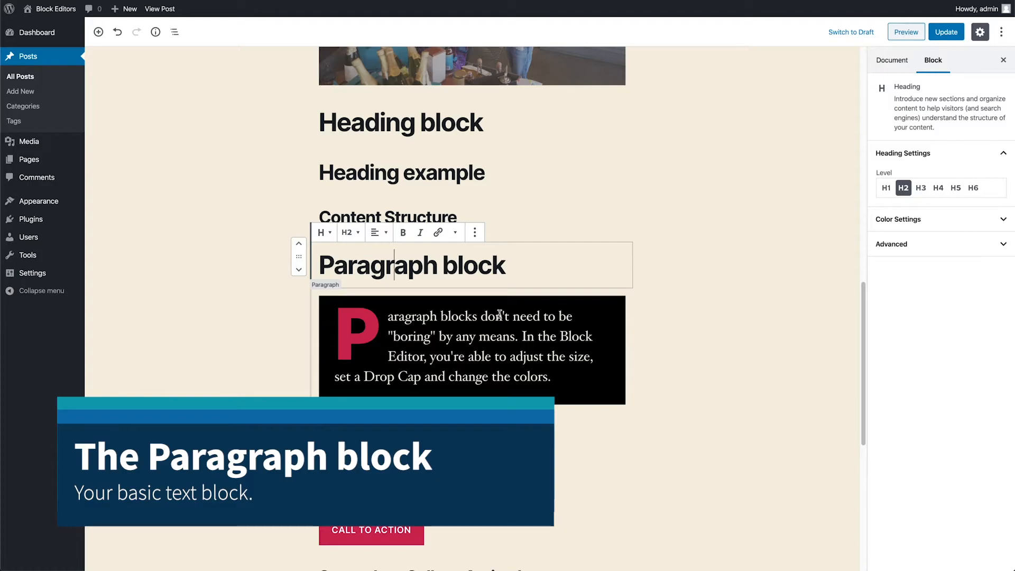
pyautogui.scroll(-1, 416, 326)
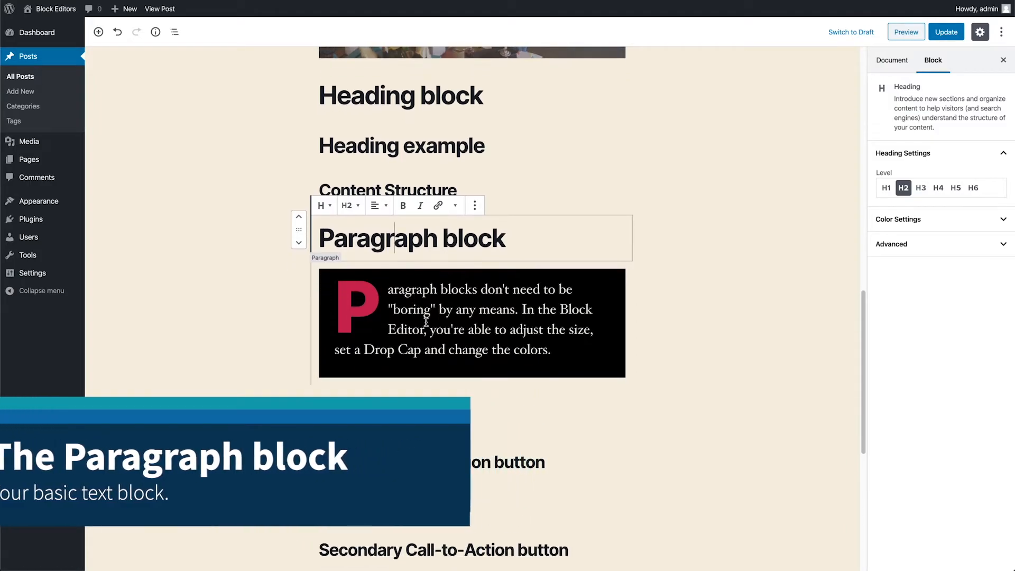
pyautogui.scroll(1, 454, 290)
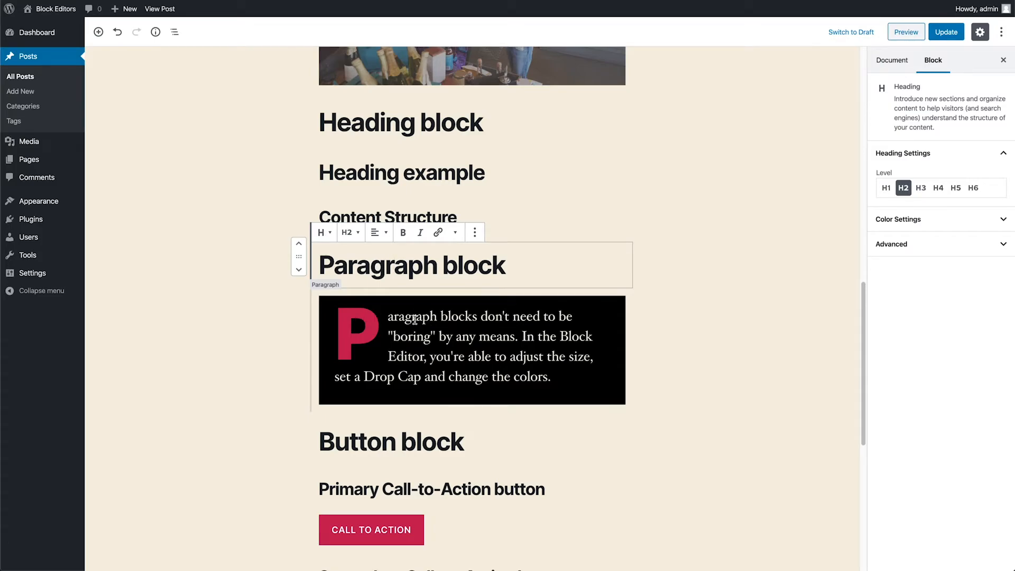
pyautogui.scroll(-1, 414, 319)
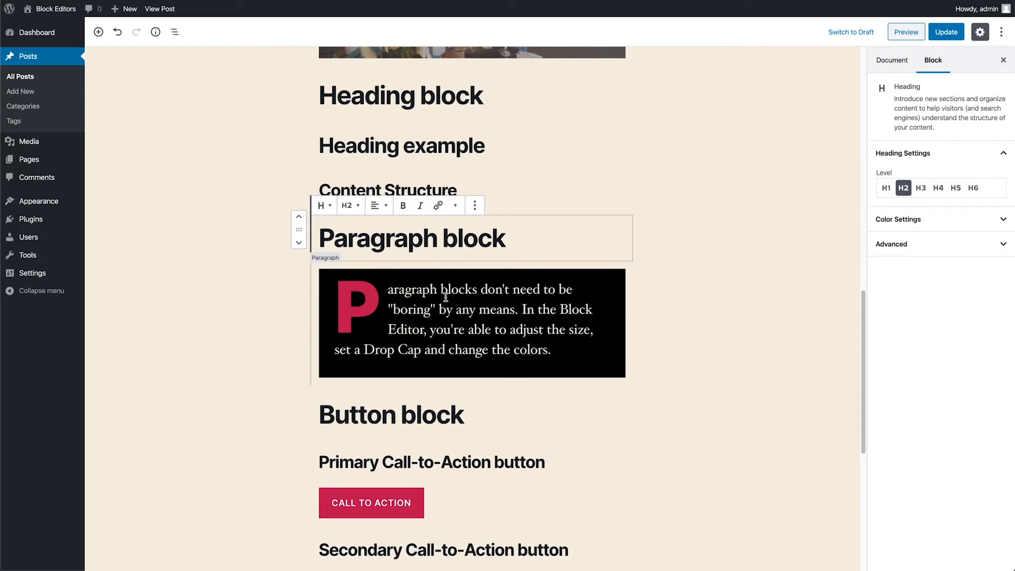
# Step: Compare how the black paragraph's drop cap displays while its text is being edited and while it is deselected
pyautogui.click(450, 307)
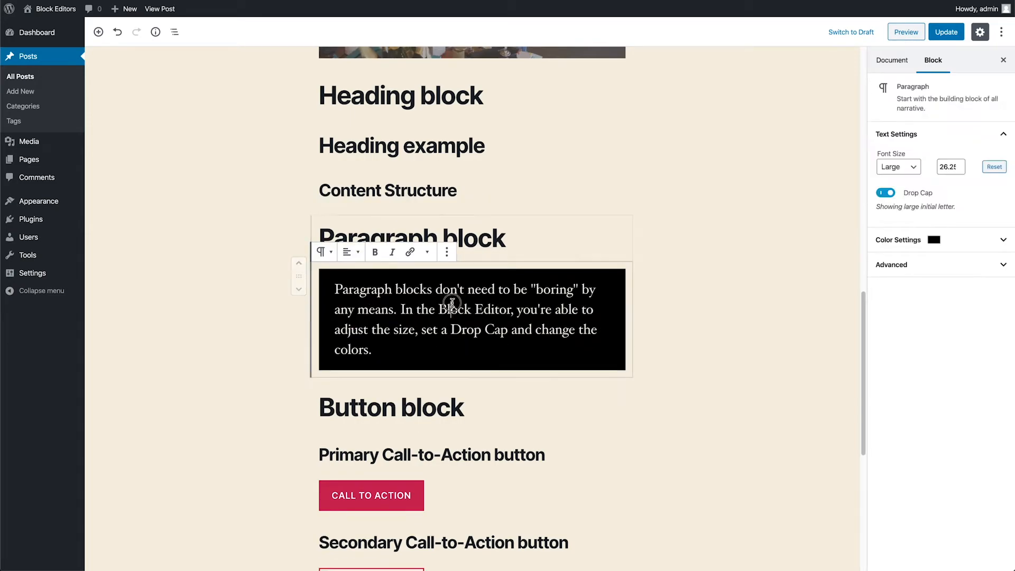
pyautogui.click(644, 312)
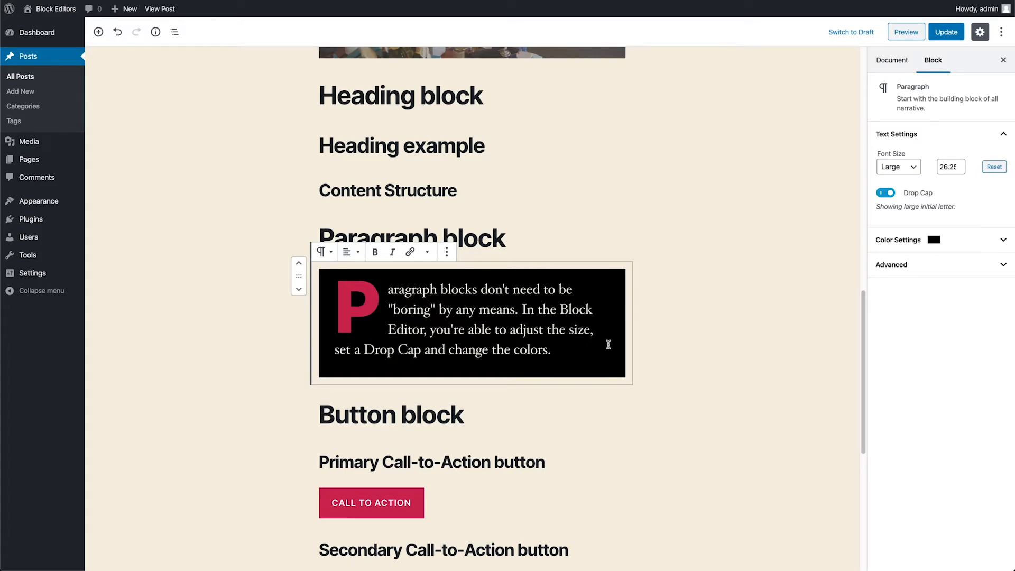
pyautogui.click(461, 289)
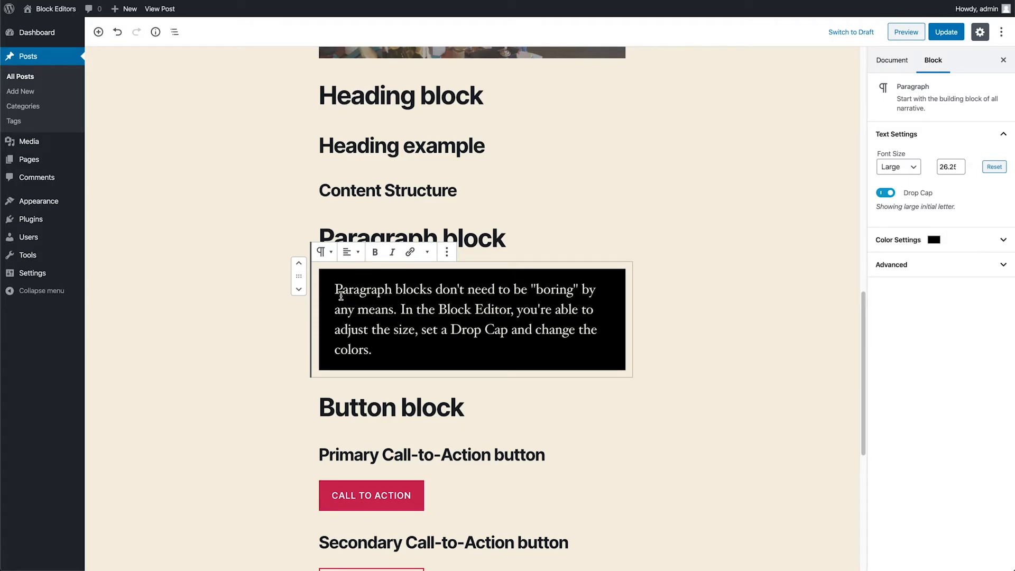
pyautogui.click(680, 292)
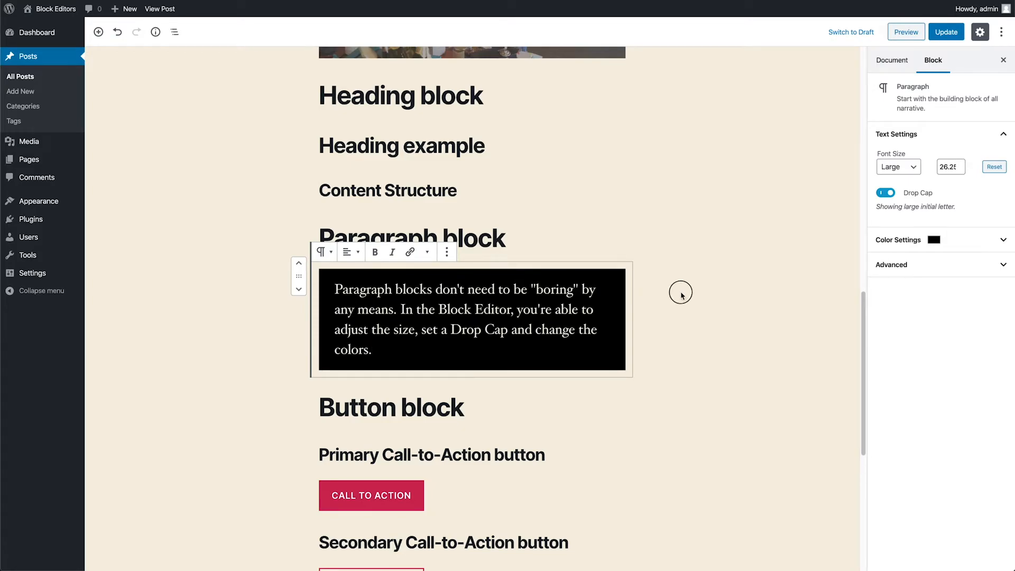
pyautogui.click(463, 298)
pyautogui.click(652, 294)
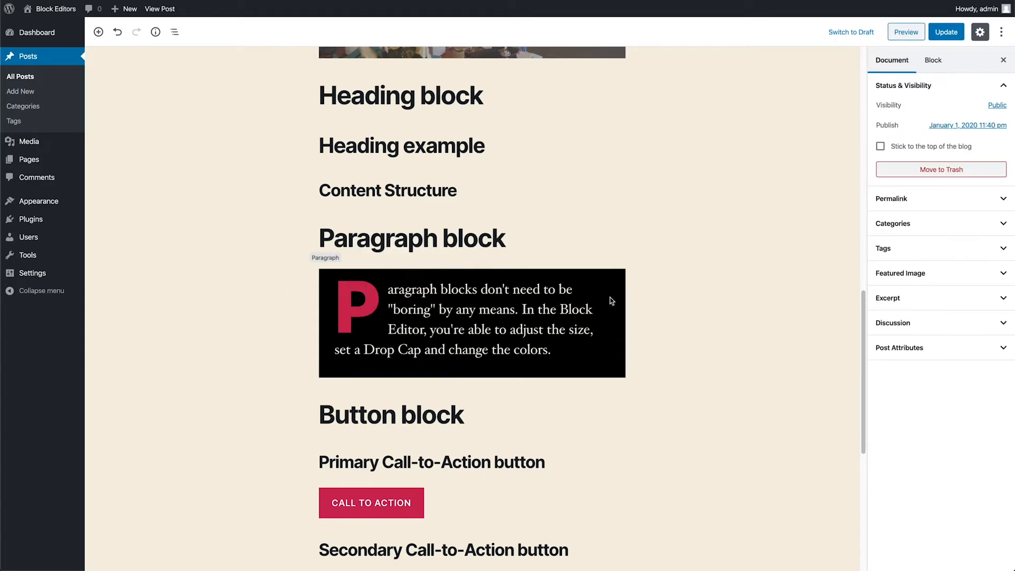
# Step: Set the black paragraph's font size to Small and check its appearance both deselected and selected
pyautogui.click(639, 286)
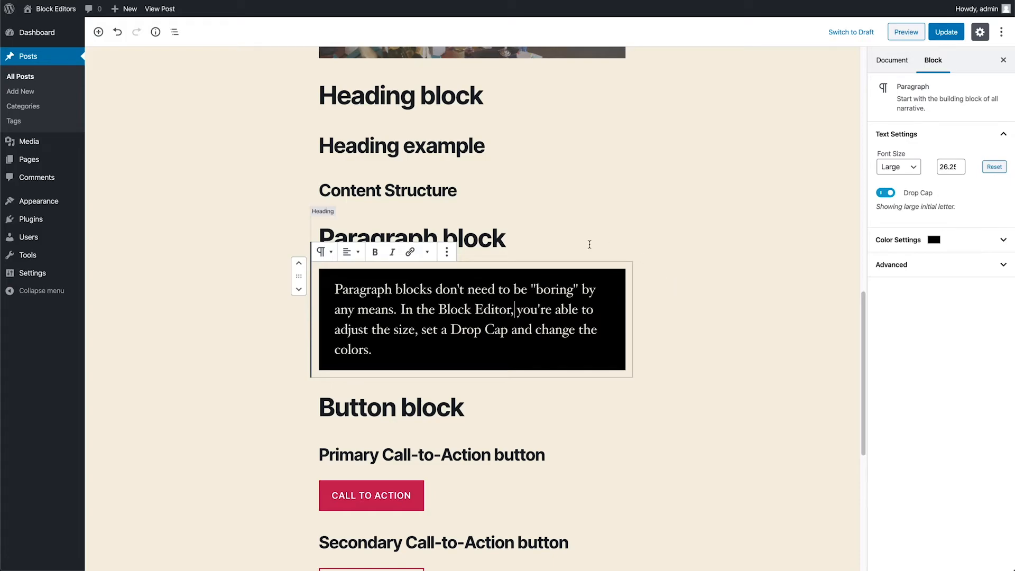
pyautogui.click(914, 166)
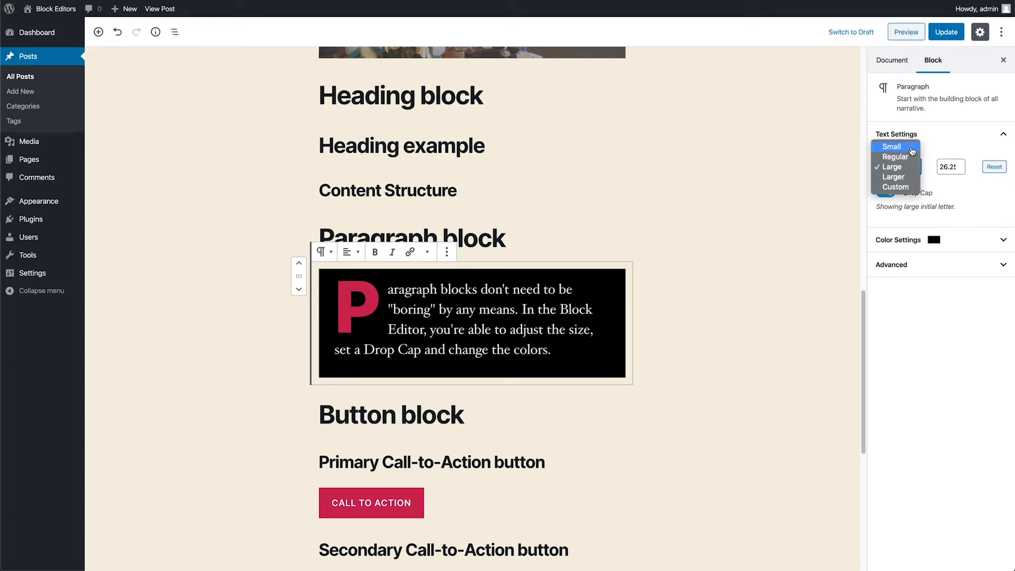
pyautogui.click(911, 147)
pyautogui.click(747, 219)
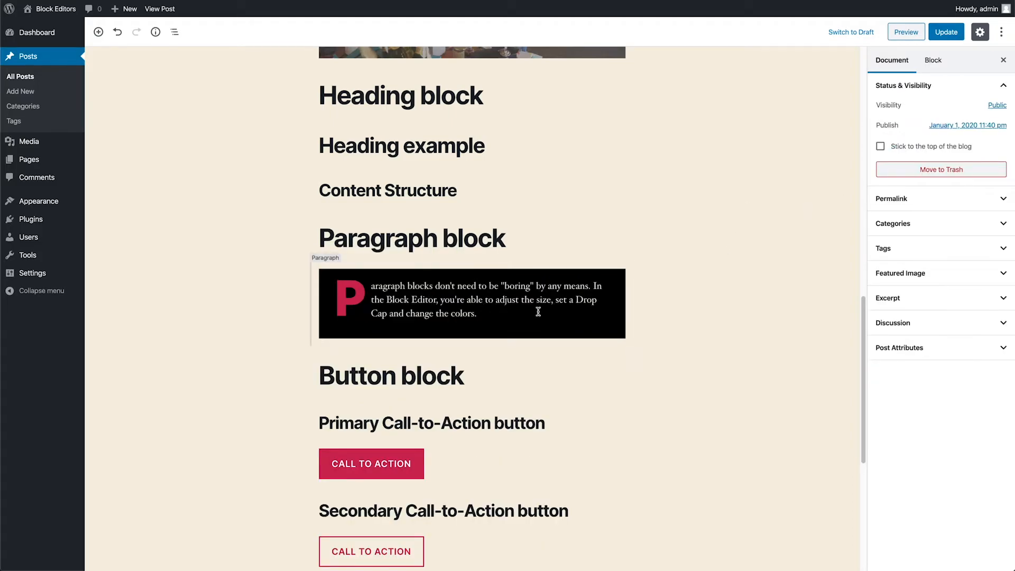
pyautogui.click(574, 294)
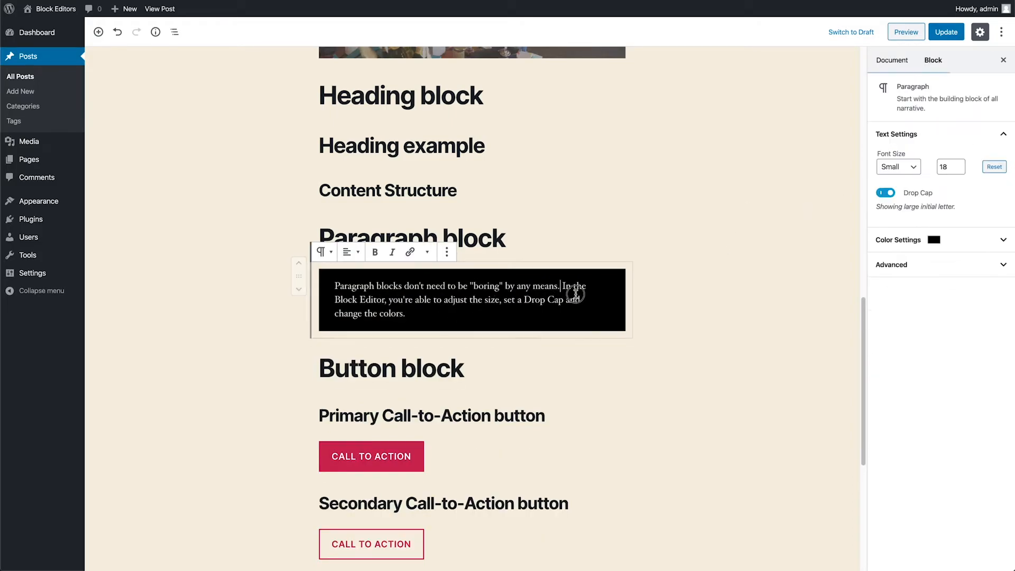
# Step: Set the black paragraph's font size to Larger and check it both deselected and selected
pyautogui.click(915, 167)
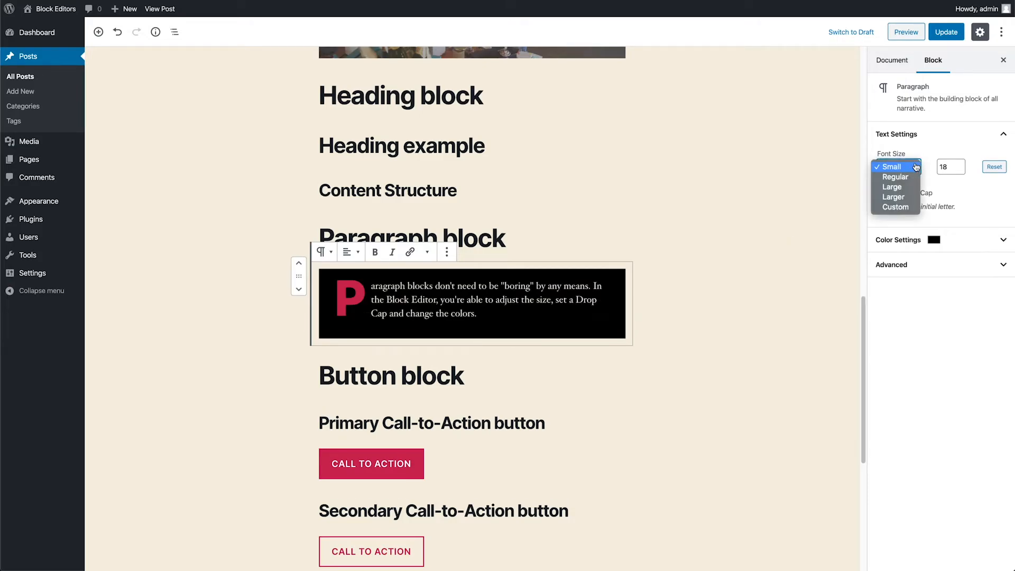
pyautogui.click(907, 197)
pyautogui.click(744, 291)
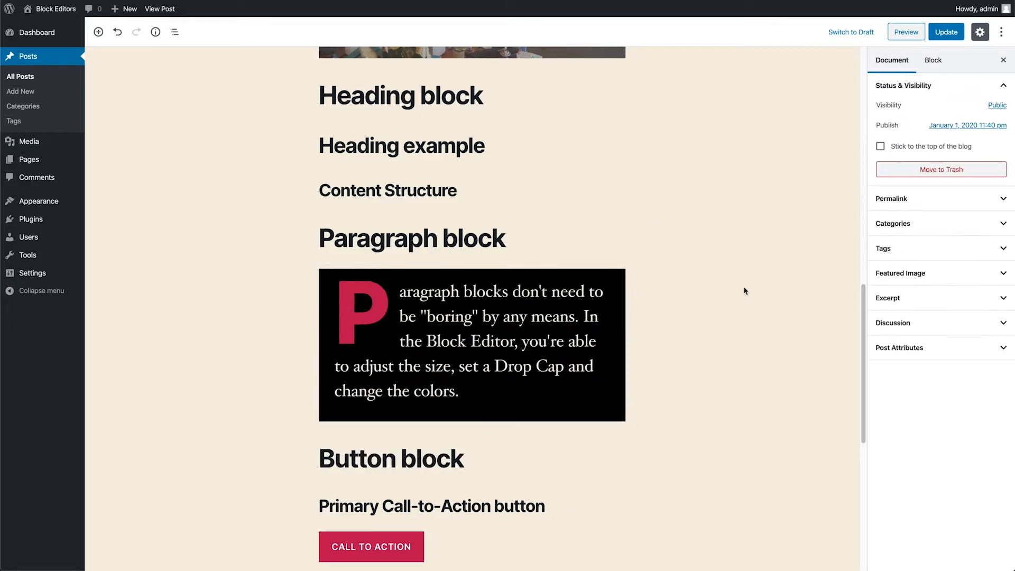
pyautogui.click(566, 339)
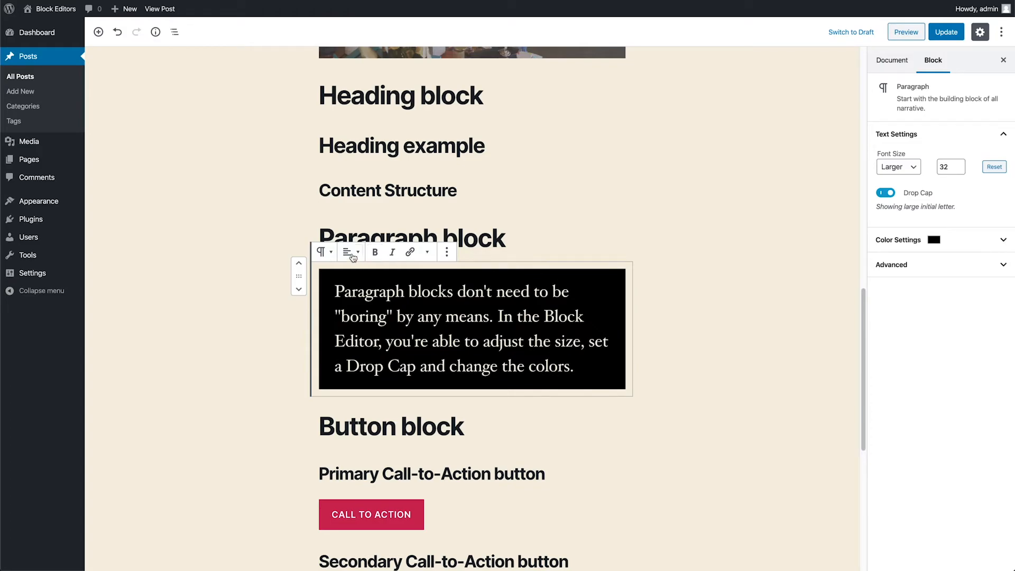
# Step: Try Wide Width on the "Empty cover" Cover block and set its alignment to Full Width
pyautogui.scroll(2, 553, 271)
pyautogui.scroll(6, 554, 271)
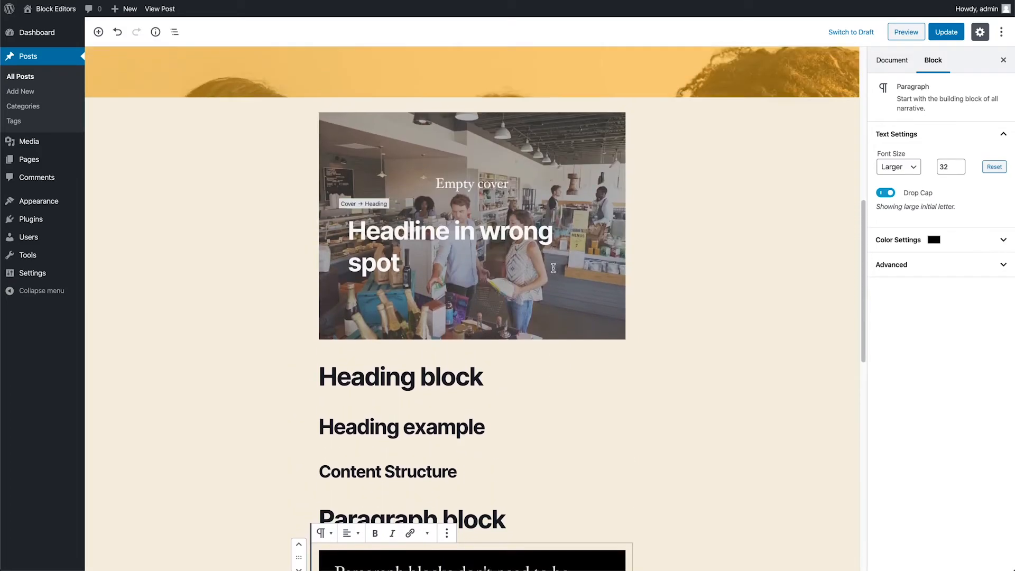
pyautogui.click(493, 189)
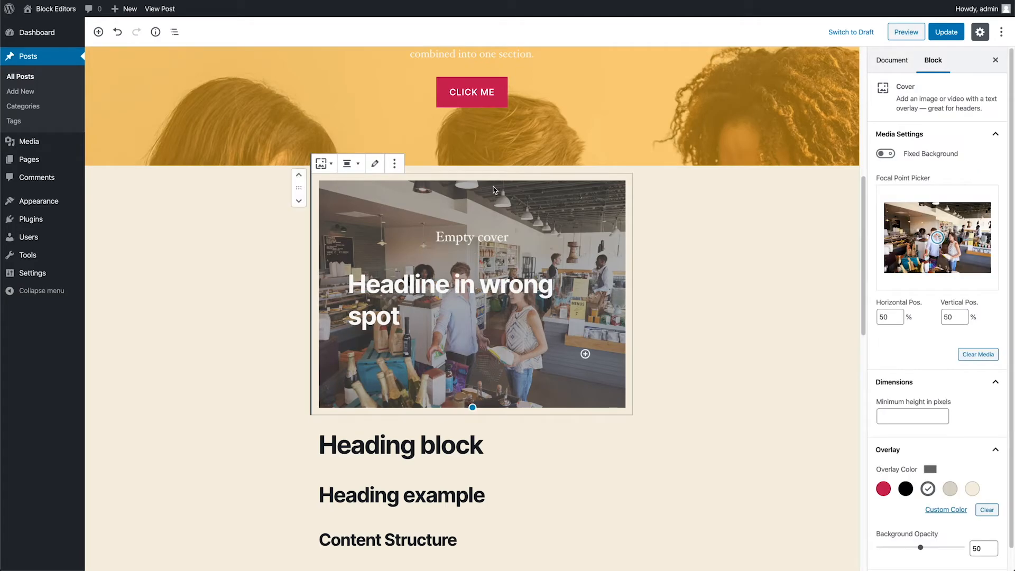
pyautogui.click(351, 164)
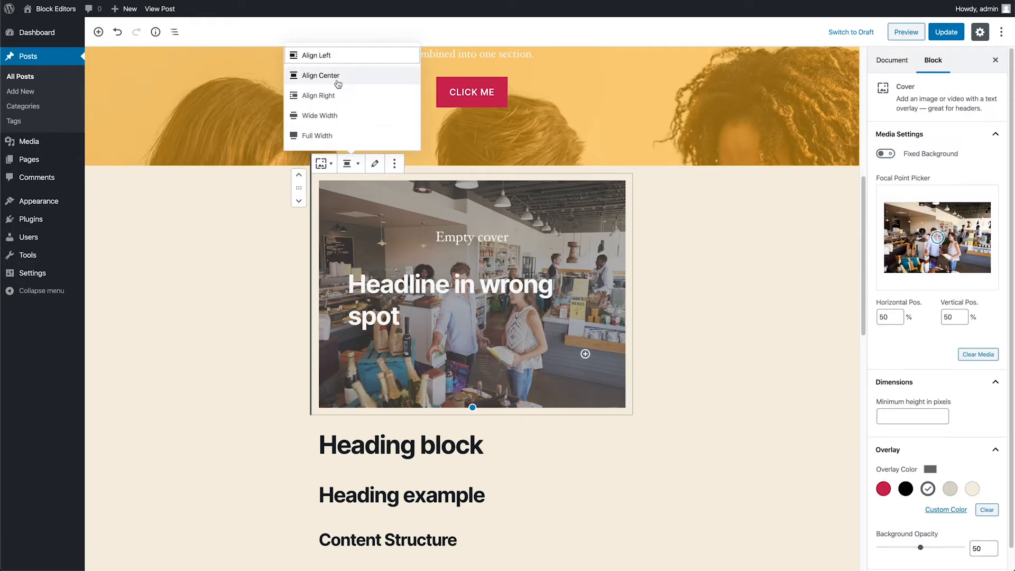
pyautogui.click(332, 117)
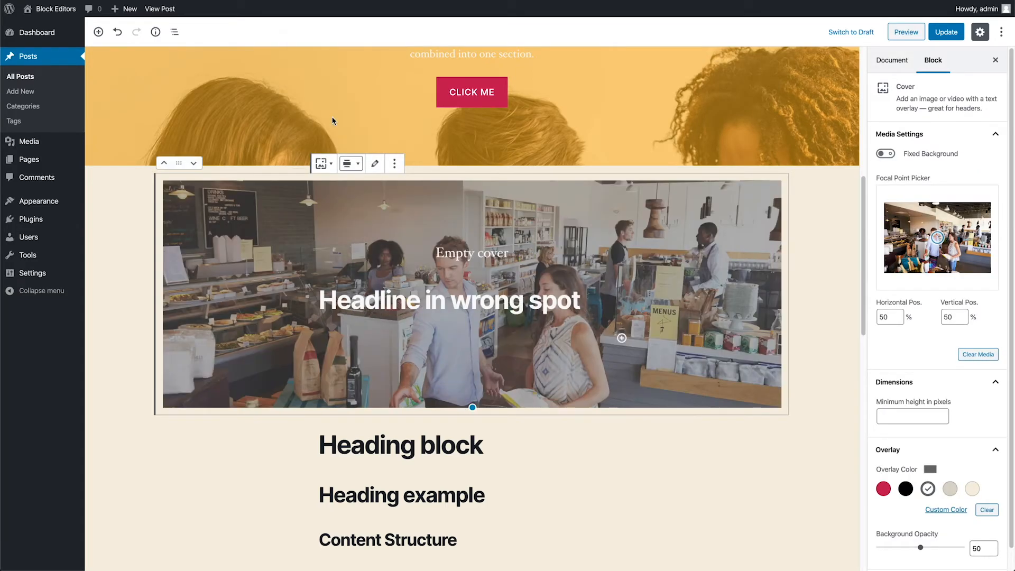
pyautogui.click(351, 164)
pyautogui.click(344, 147)
# Step: Wrap the black paragraph under the "Paragraph block" heading in a Group block
pyautogui.scroll(-9, 530, 284)
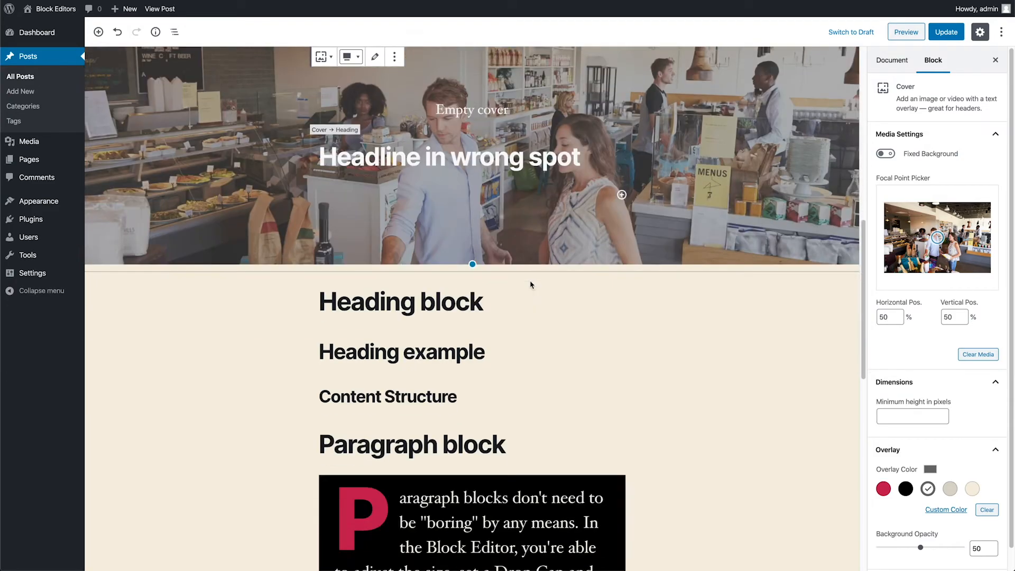
pyautogui.click(490, 176)
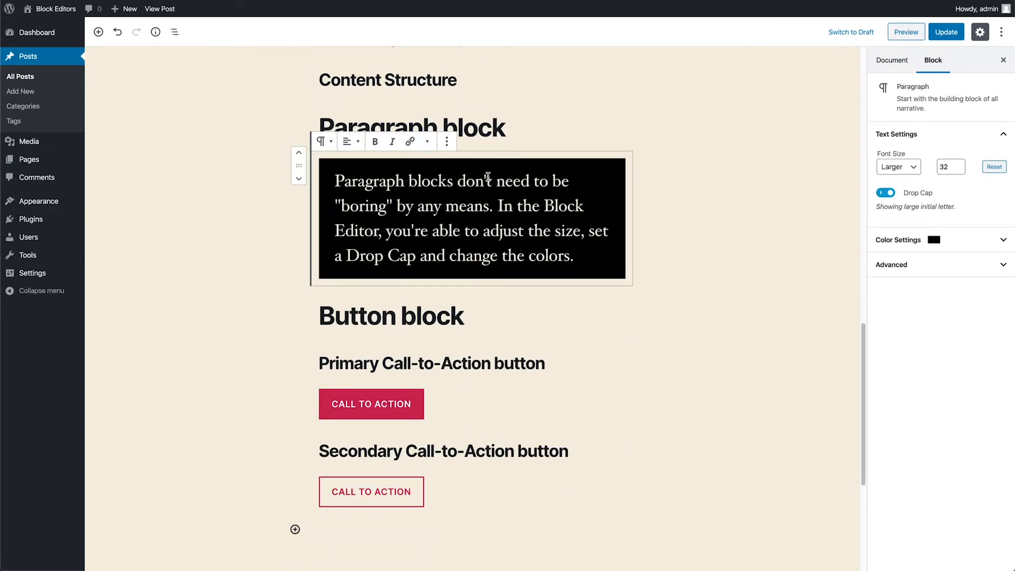
pyautogui.scroll(2, 487, 176)
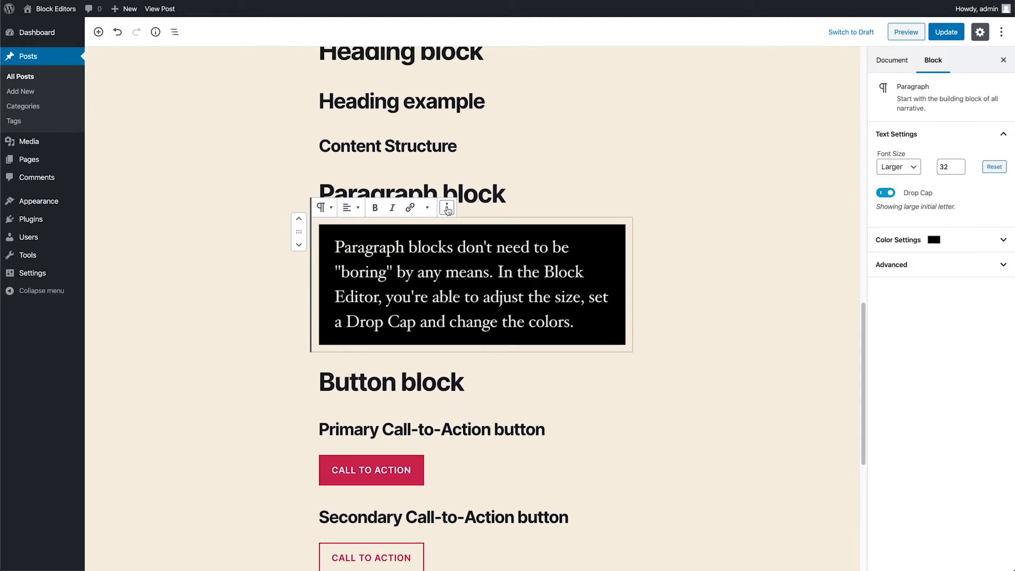
pyautogui.click(446, 209)
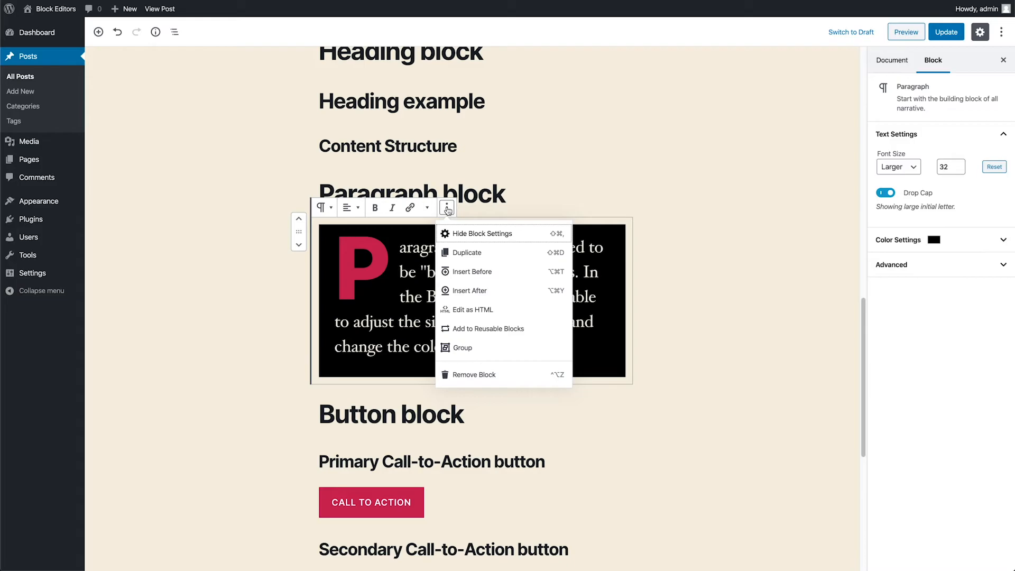
pyautogui.click(447, 348)
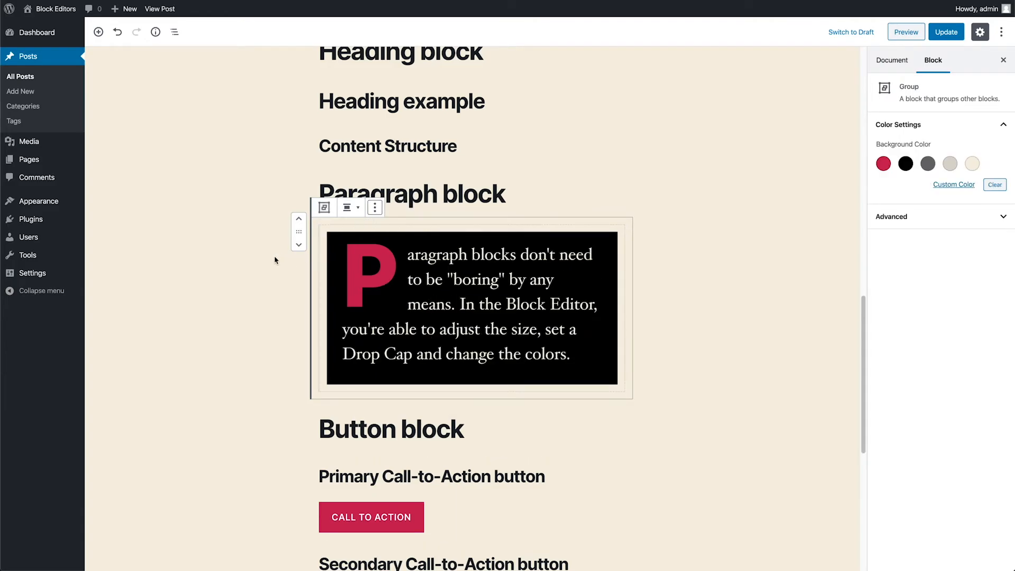
# Step: Set the Group block around the paragraph to Full Width with a black background color
pyautogui.click(358, 211)
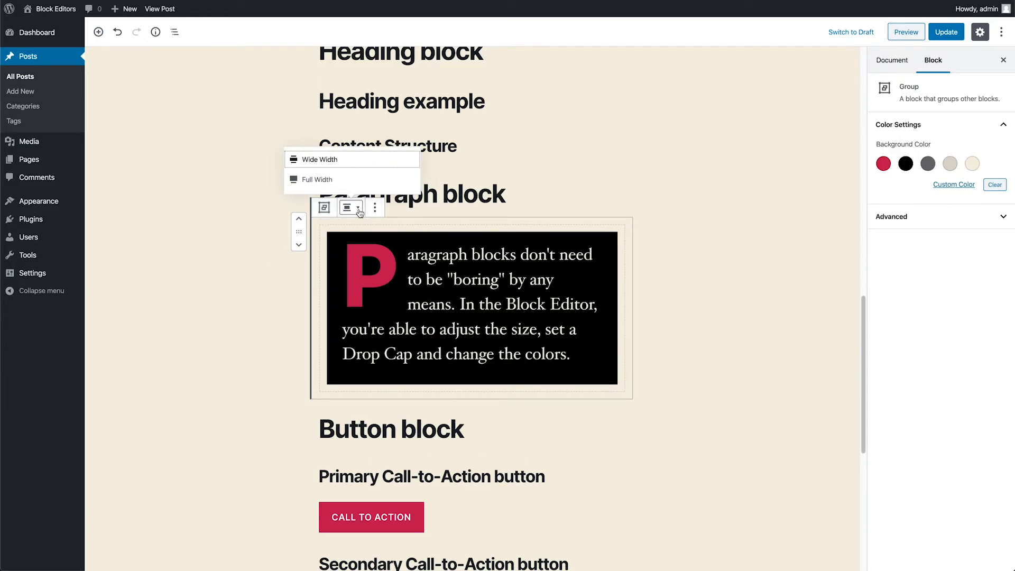
pyautogui.click(327, 178)
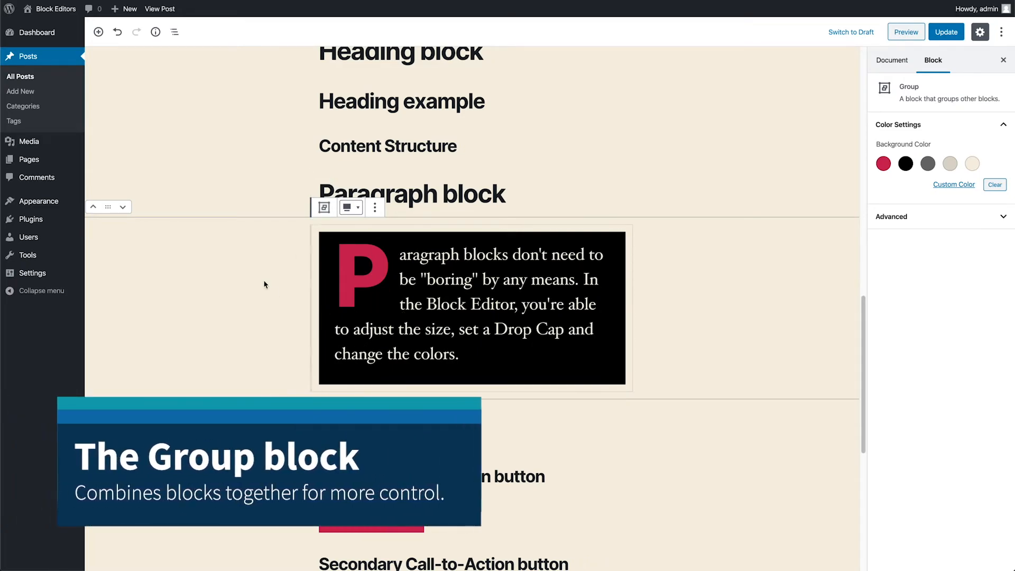
pyautogui.click(906, 166)
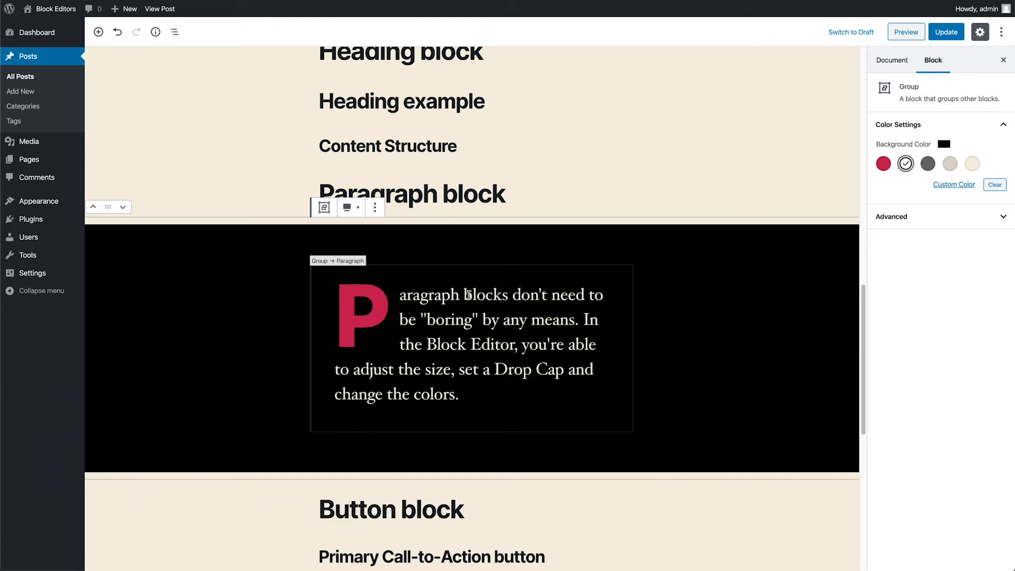
# Step: Select the button under "Primary Call-to-Action button" to show its block settings
pyautogui.scroll(-5, 500, 347)
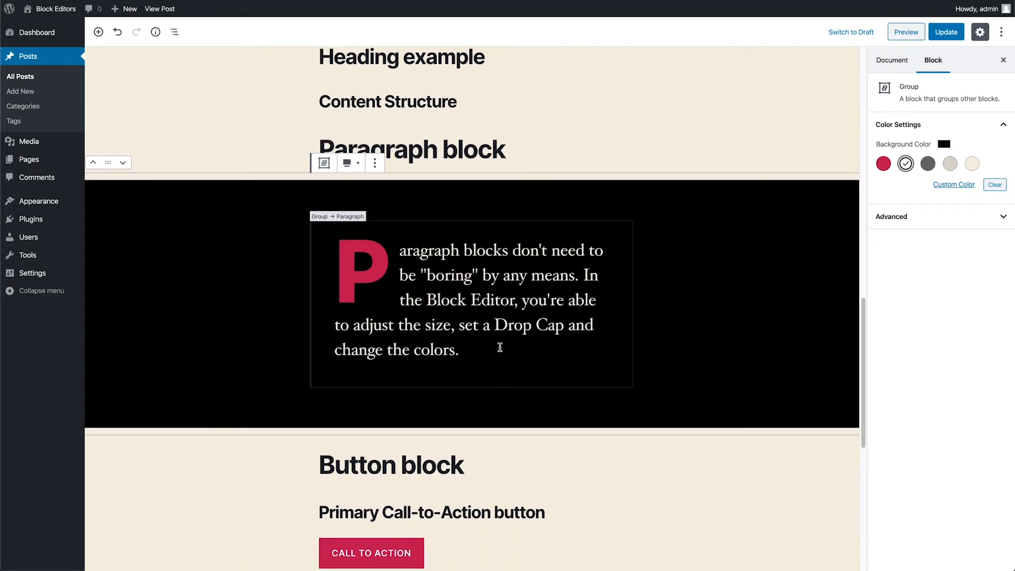
pyautogui.scroll(-4, 500, 347)
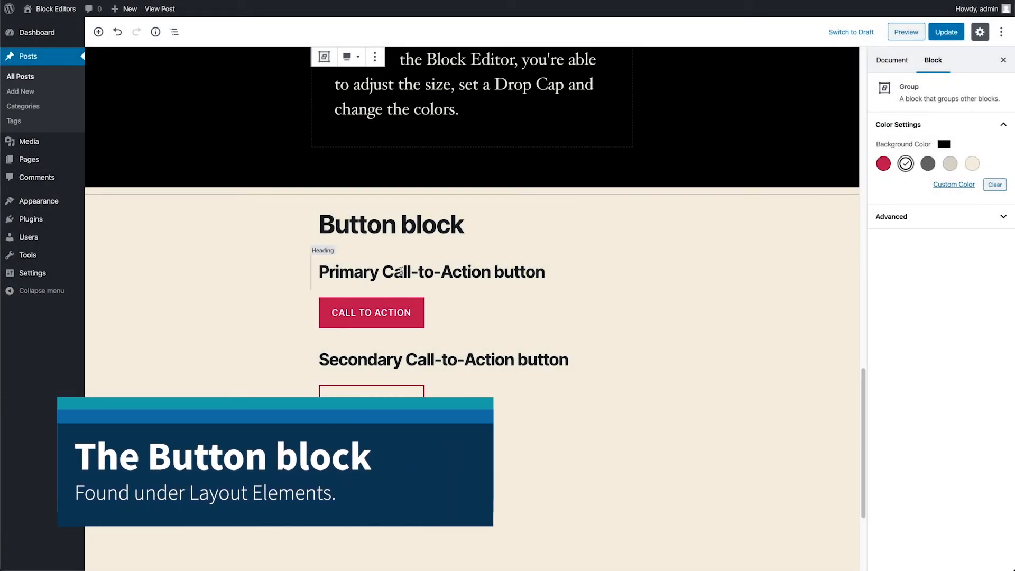
pyautogui.click(390, 302)
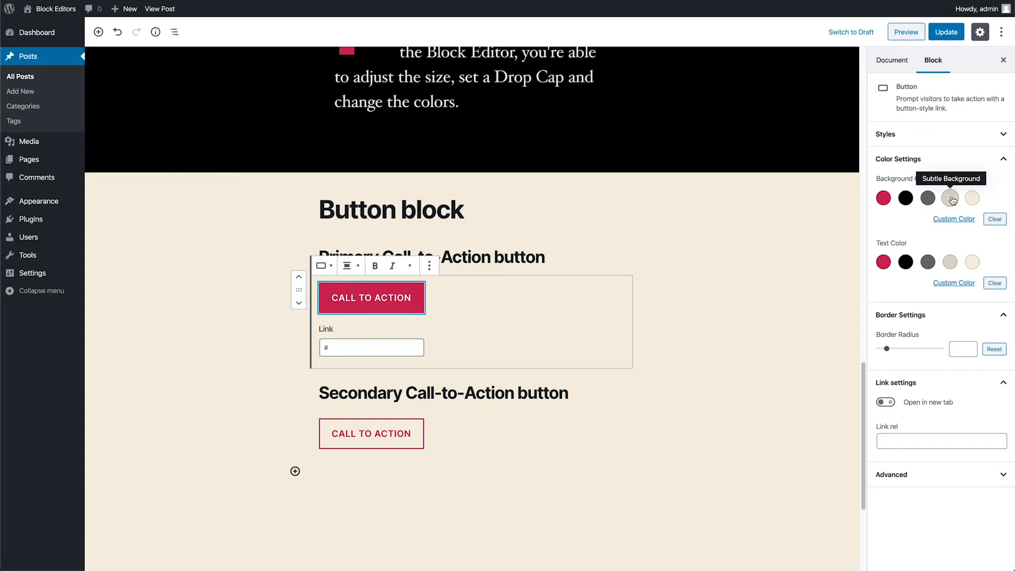
# Step: Try the Outline style on the primary call-to-action button and restore the Fill style
pyautogui.click(920, 133)
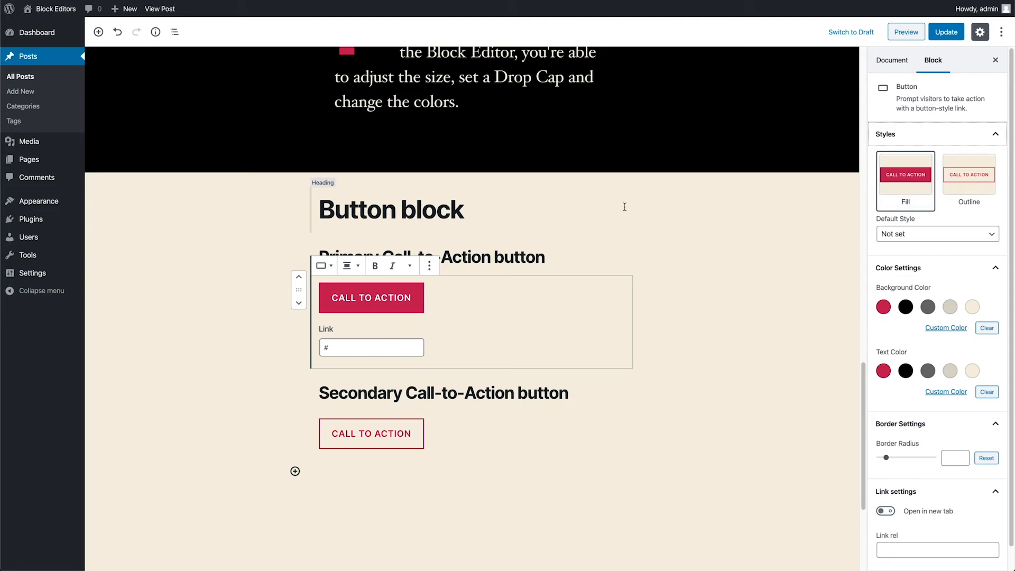
pyautogui.click(968, 175)
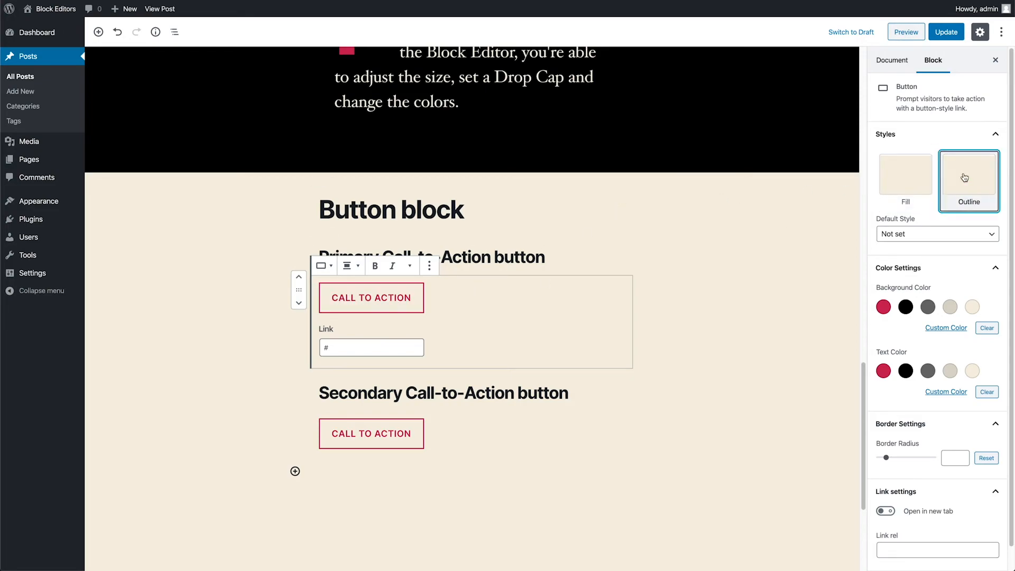
pyautogui.click(891, 181)
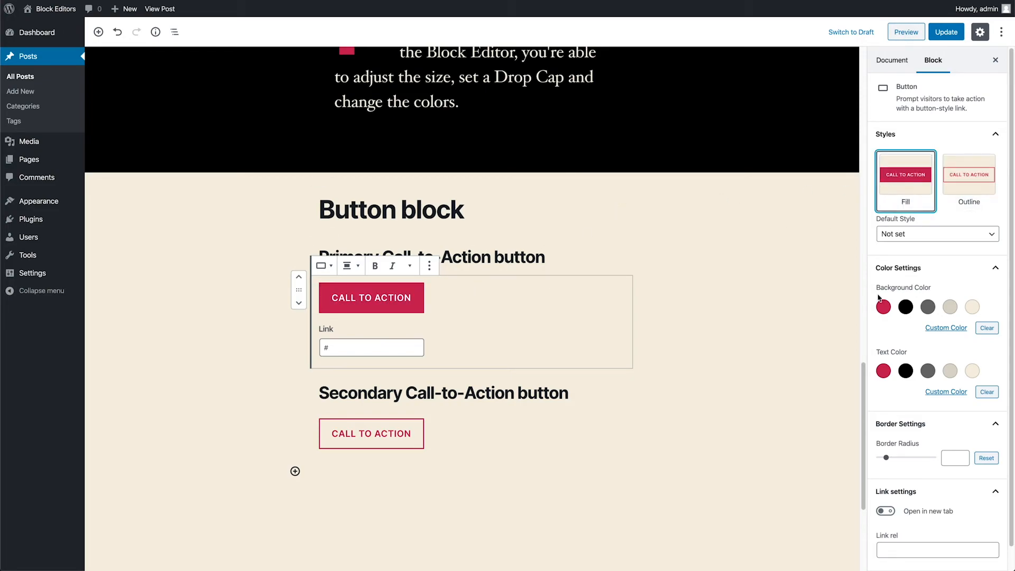
# Step: Try a dark gray background with red text on the primary button and clear both custom colors
pyautogui.click(927, 308)
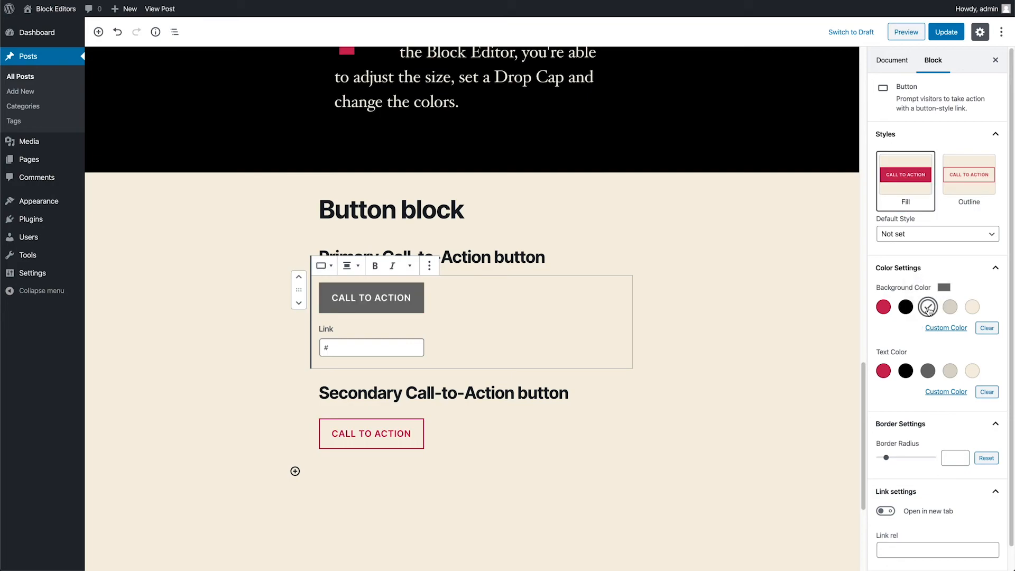
pyautogui.click(883, 370)
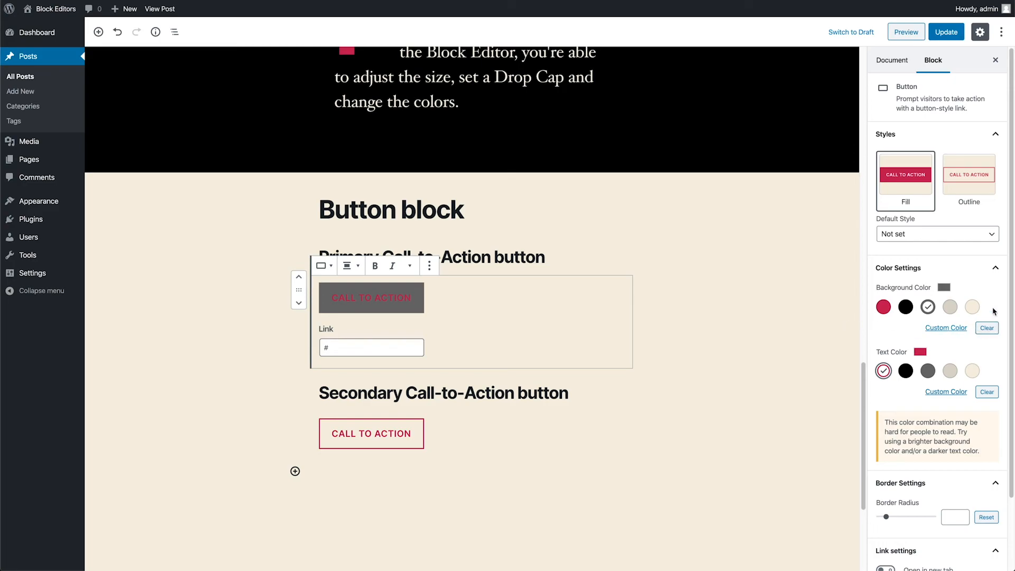
pyautogui.click(986, 329)
pyautogui.click(987, 392)
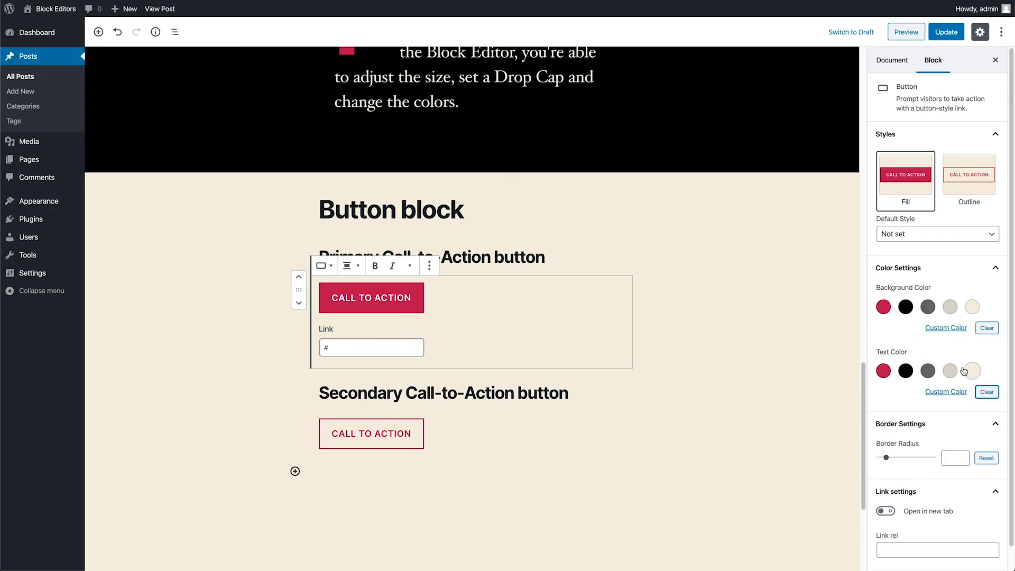
# Step: Set the primary call-to-action button's border radius to 8
pyautogui.scroll(-1, 963, 361)
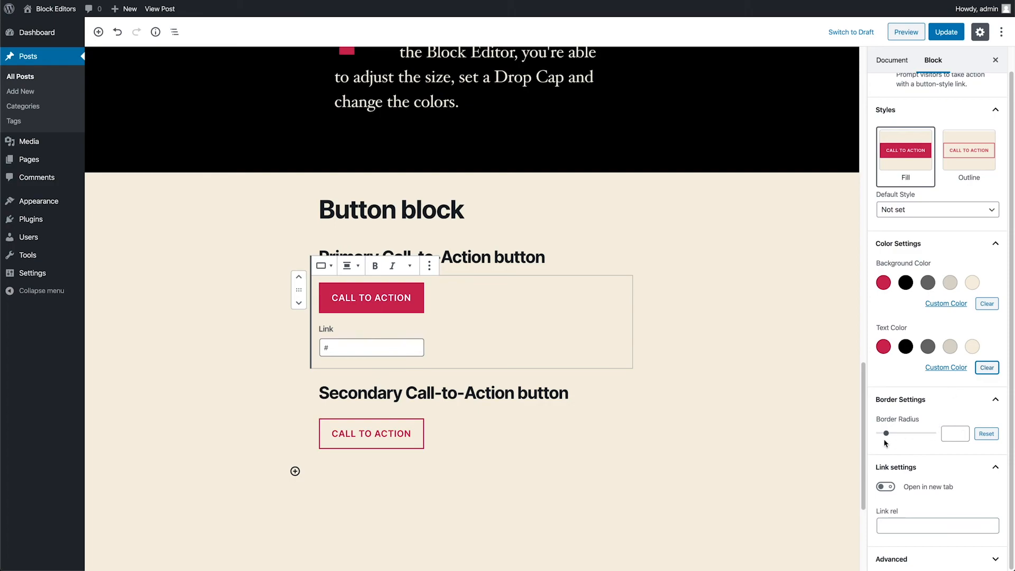
pyautogui.moveTo(887, 434)
pyautogui.mouseDown()
pyautogui.moveTo(934, 434)
pyautogui.moveTo(888, 434)
pyautogui.mouseUp()
pyautogui.scroll(1, 975, 222)
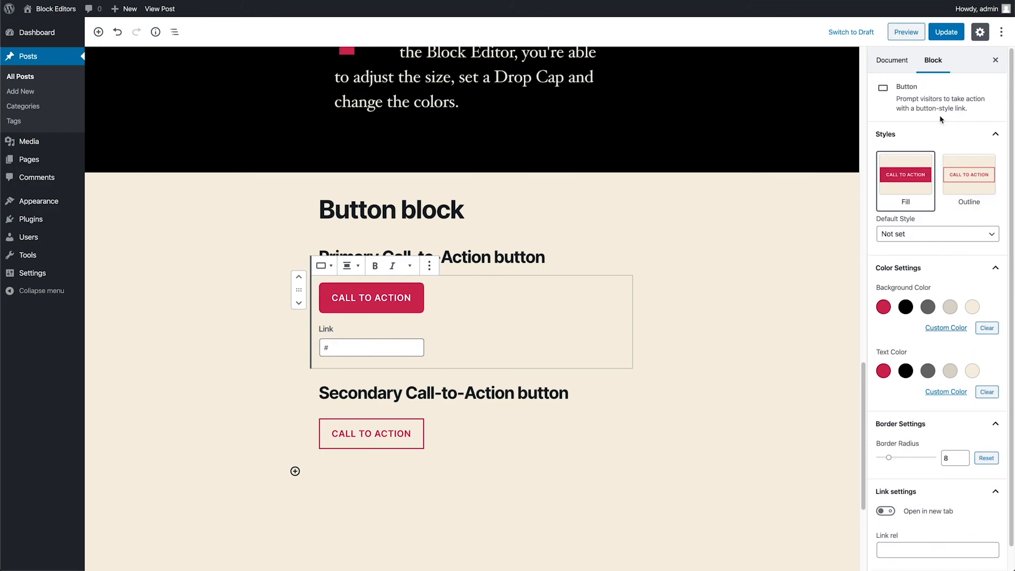
# Step: Review the whole post from the title through the Cover, Heading, Paragraph and Button block sections
pyautogui.scroll(-1, 960, 341)
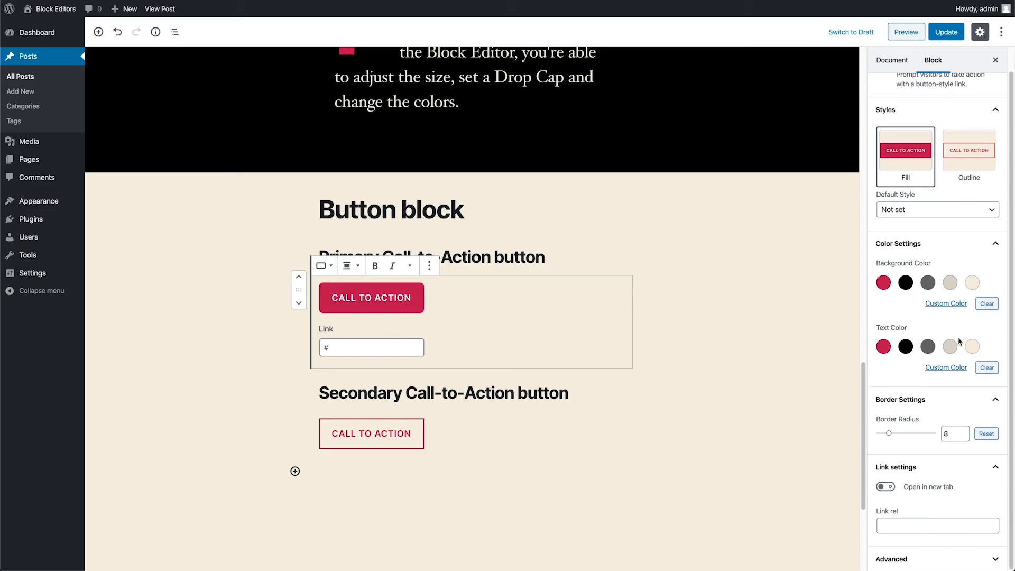
pyautogui.scroll(12, 563, 337)
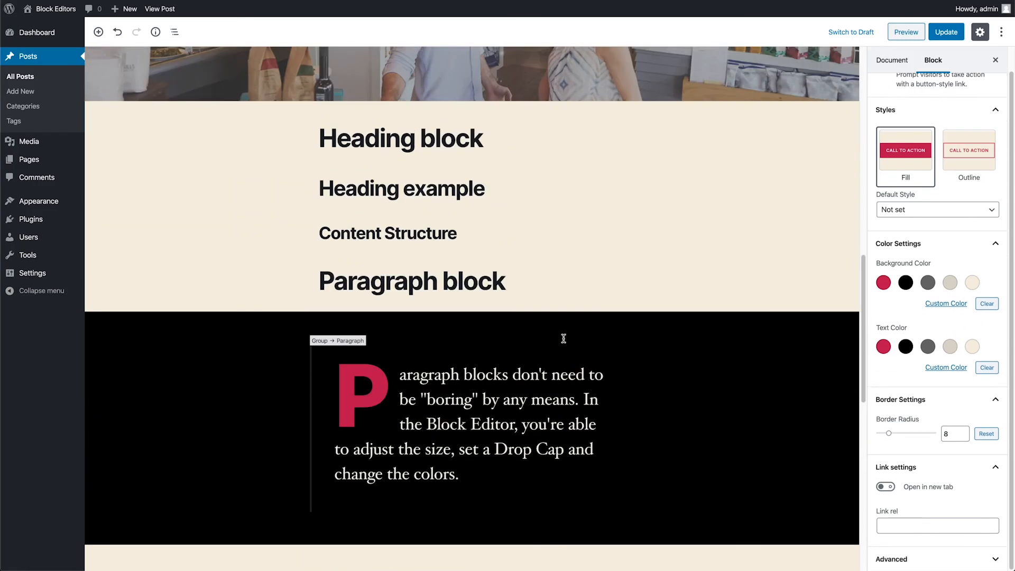
pyautogui.scroll(8, 563, 338)
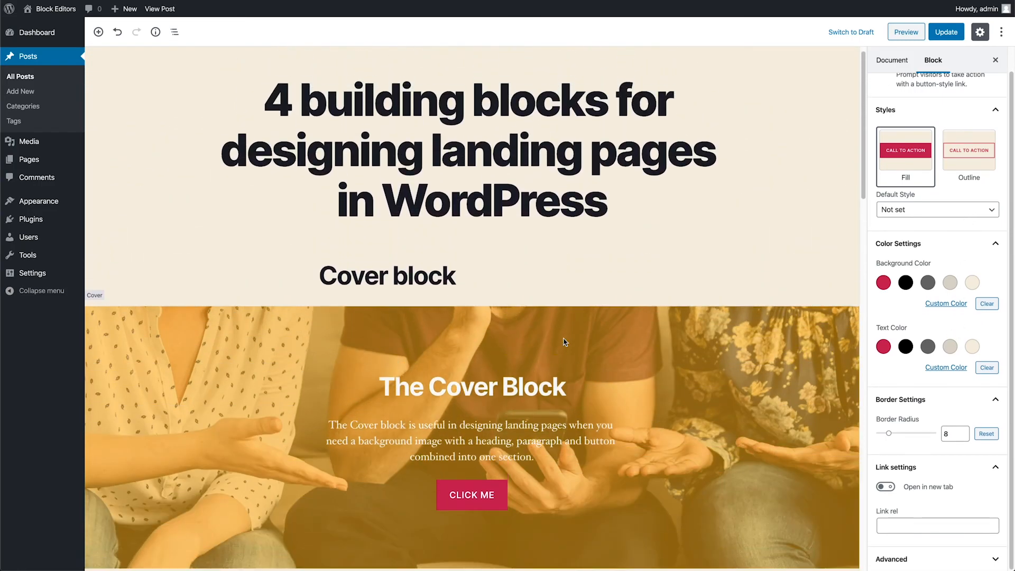
pyautogui.scroll(-1, 564, 342)
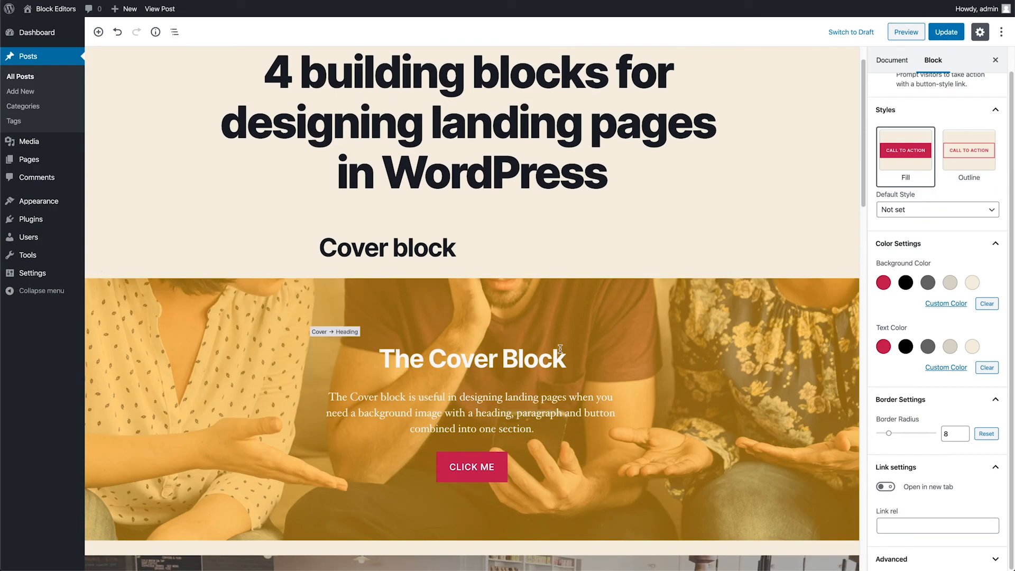
pyautogui.scroll(-1, 560, 349)
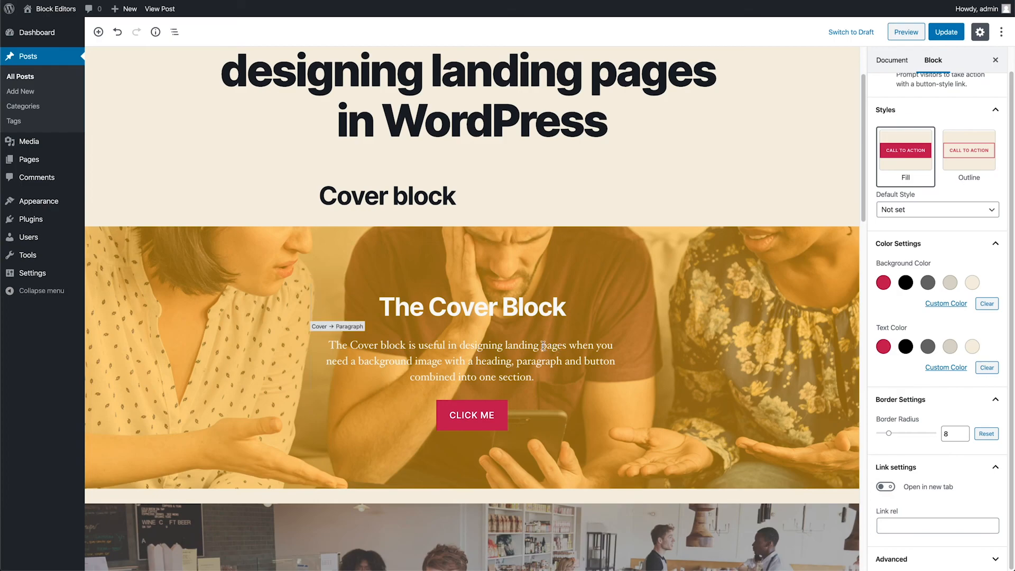
pyautogui.scroll(-1, 526, 348)
pyautogui.scroll(-1, 526, 348)
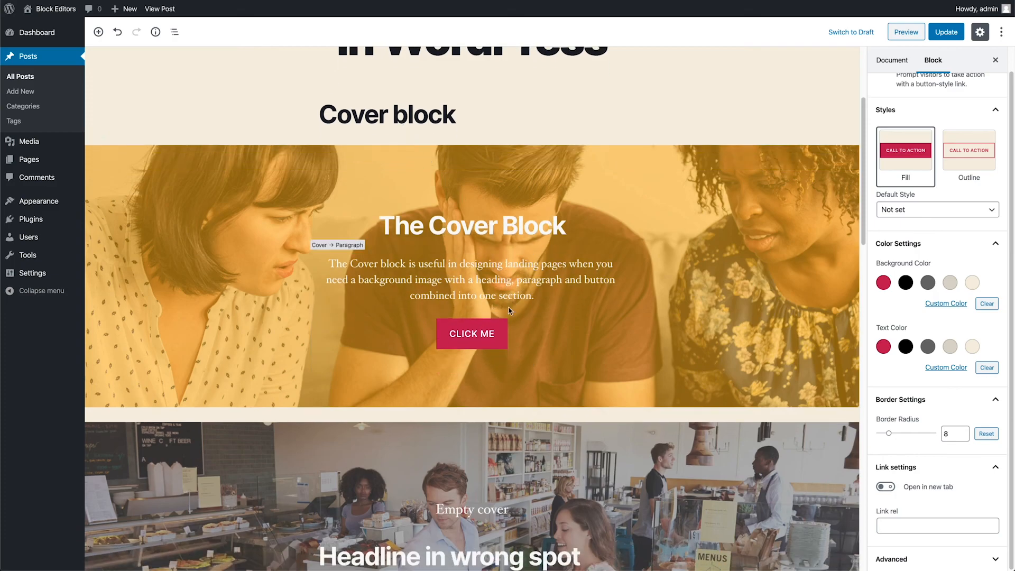
pyautogui.scroll(-8, 511, 312)
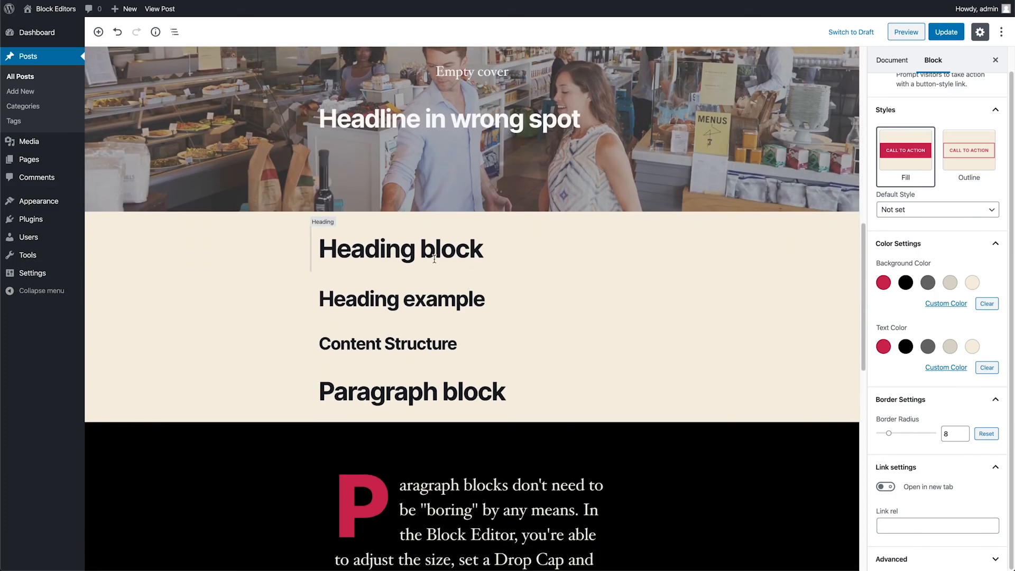
pyautogui.scroll(-5, 433, 259)
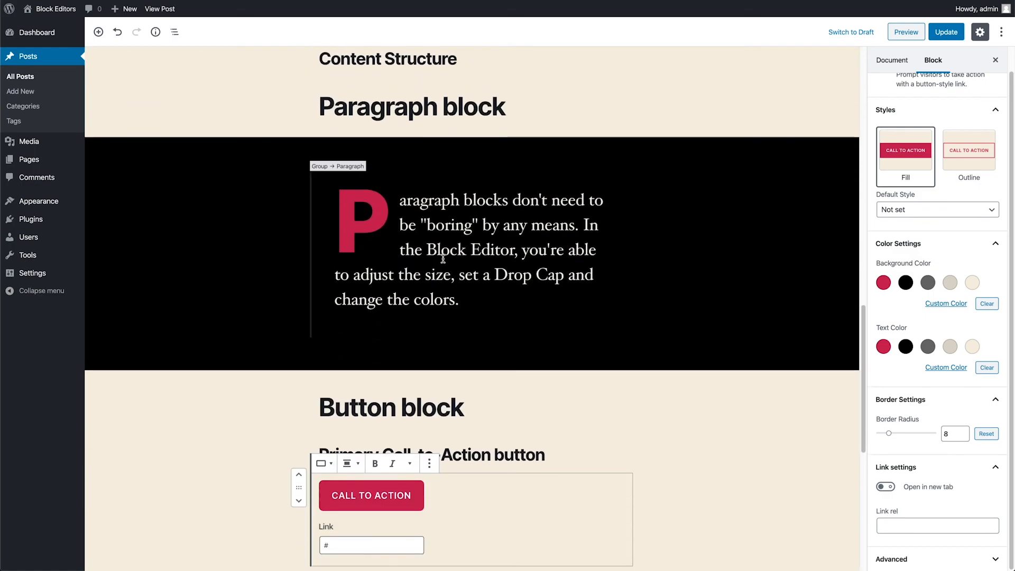
pyautogui.scroll(-4, 449, 260)
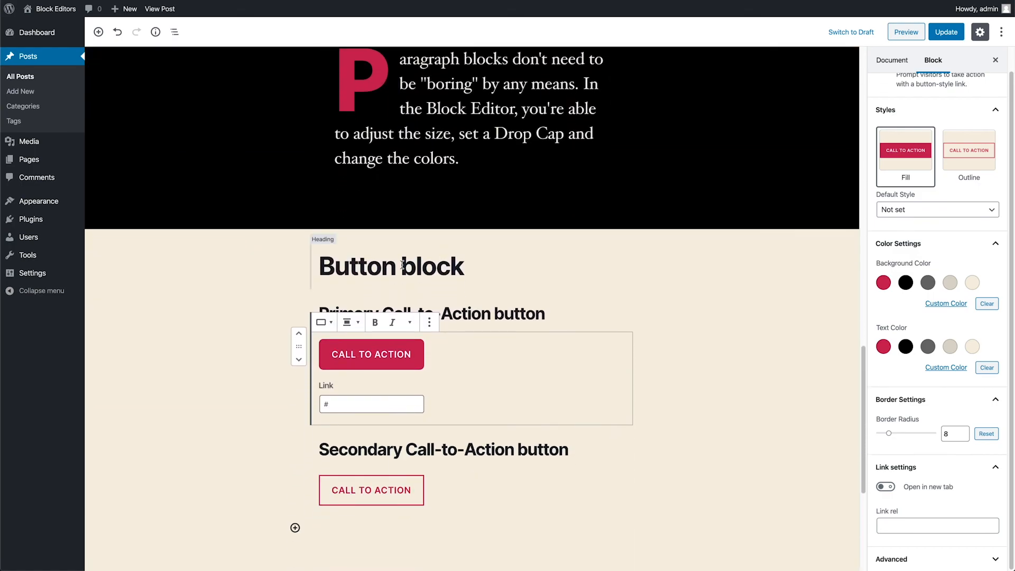
pyautogui.scroll(-3, 740, 364)
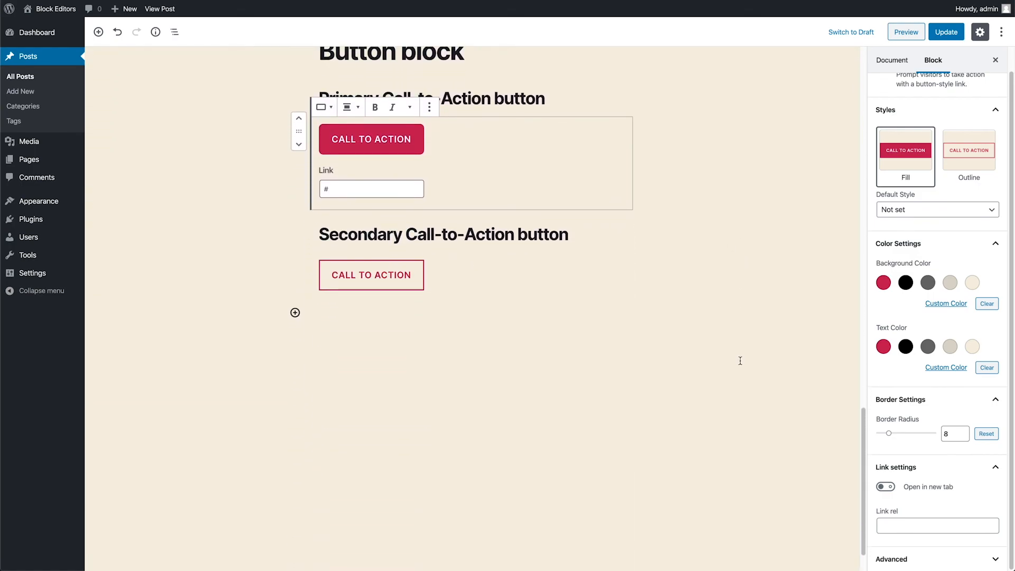